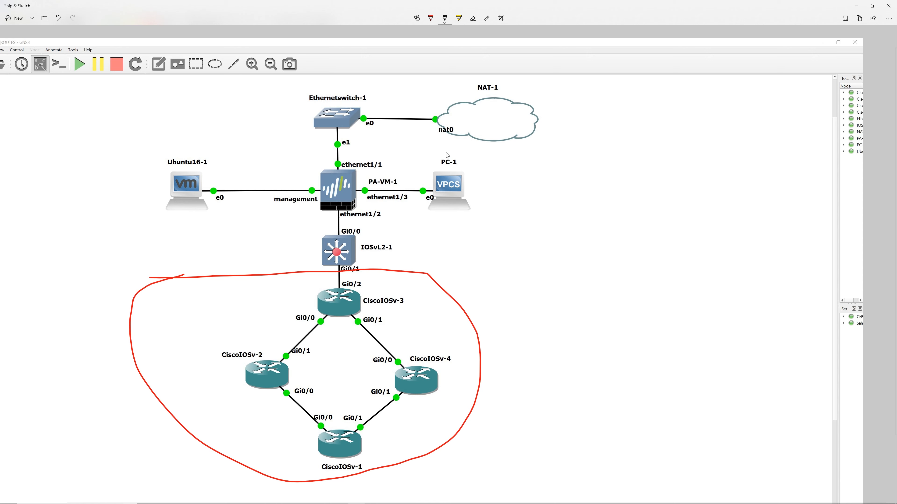
Draw an arrow from PC-1 toward CiscoIOSv-3, then erase the red circle and handwritten address
mouse_move(451, 216)
mouse_down()
mouse_move(376, 300)
mouse_move(377, 313)
mouse_move(386, 299)
mouse_move(421, 310)
mouse_move(416, 297)
mouse_move(434, 304)
mouse_move(453, 284)
mouse_up()
click(428, 305)
click(447, 298)
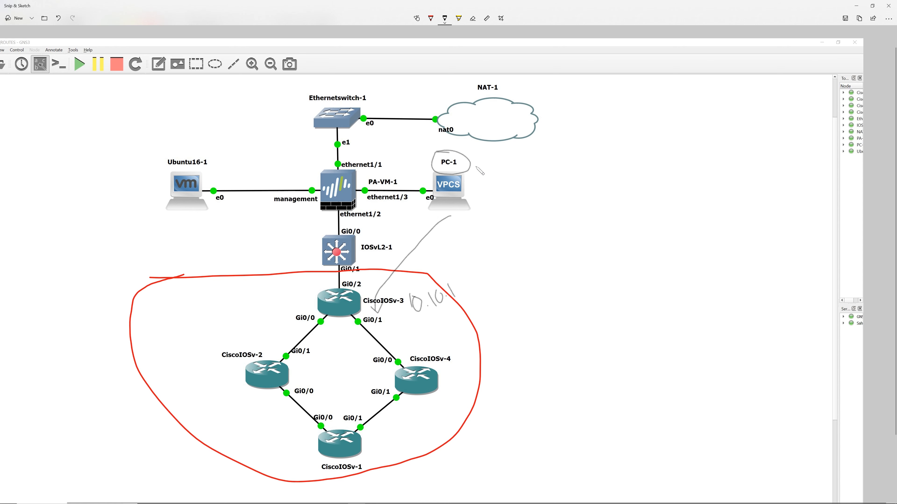
click(472, 19)
mouse_move(454, 282)
mouse_down()
mouse_move(437, 303)
mouse_move(411, 310)
mouse_up()
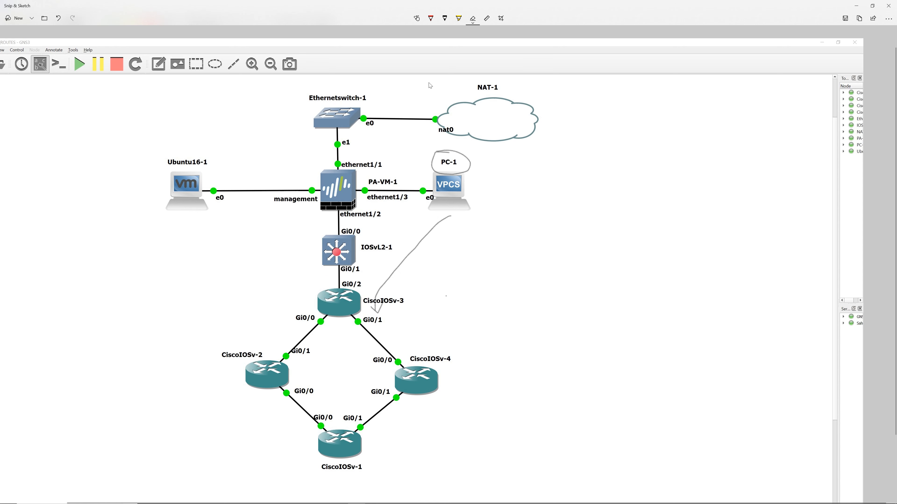
With the pen, label CiscoIOSv-3's Gi0/1 and Gi0/0 links 10.1.3.0 and 10.1.2.0
click(444, 19)
drag(390, 311, 398, 322)
mouse_move(404, 310)
mouse_down()
mouse_move(399, 318)
mouse_move(432, 299)
mouse_move(436, 307)
mouse_move(448, 282)
mouse_move(459, 293)
mouse_move(445, 286)
mouse_up()
click(411, 313)
click(420, 310)
mouse_move(255, 319)
mouse_down()
mouse_move(267, 331)
mouse_move(308, 287)
mouse_up()
click(283, 314)
click(305, 295)
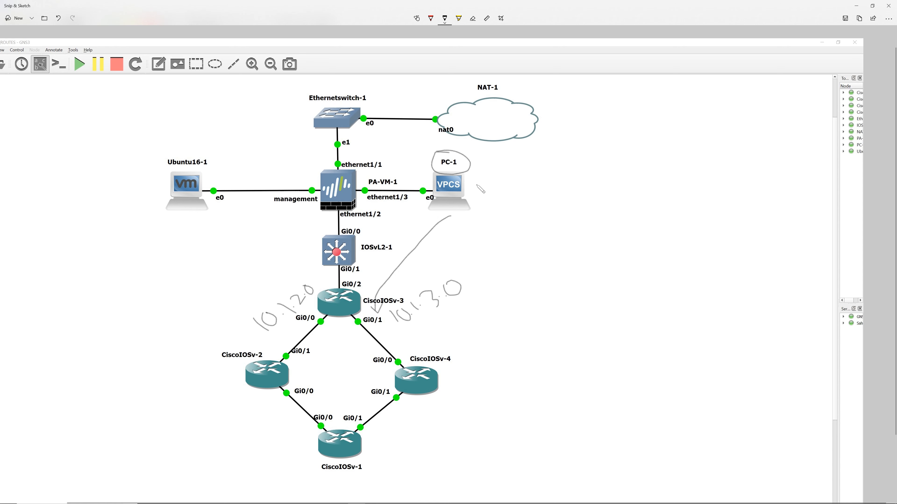
Handwrite the subnet 10.10.20.0/24 beside PC-1
mouse_move(478, 182)
mouse_down()
mouse_move(481, 200)
mouse_move(481, 188)
mouse_move(503, 195)
mouse_move(529, 180)
mouse_move(543, 186)
mouse_up()
click(499, 194)
click(518, 188)
mouse_move(540, 169)
mouse_down()
mouse_move(546, 177)
mouse_move(539, 169)
mouse_move(551, 166)
mouse_up()
drag(558, 149, 565, 181)
mouse_move(561, 159)
mouse_down()
mouse_move(571, 168)
mouse_move(597, 141)
mouse_up()
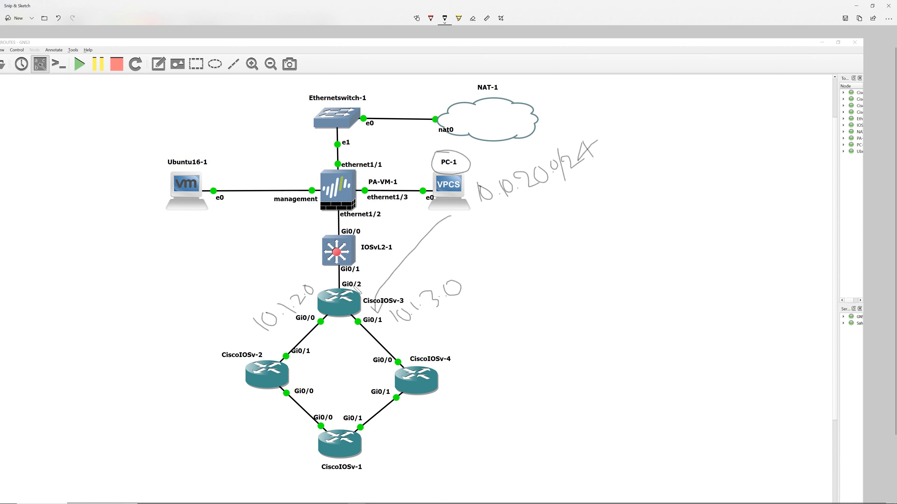
Draw an arrow from PA-VM-1 toward IOSvL2-1 and write 10.10.11.0/24 beside it
mouse_move(324, 216)
mouse_down()
mouse_move(328, 285)
mouse_move(320, 224)
mouse_move(328, 223)
mouse_up()
mouse_move(230, 257)
mouse_down()
mouse_move(236, 267)
mouse_move(240, 252)
mouse_move(279, 245)
mouse_move(295, 229)
mouse_move(315, 248)
mouse_move(310, 238)
mouse_move(328, 231)
mouse_up()
click(253, 254)
click(274, 246)
click(288, 233)
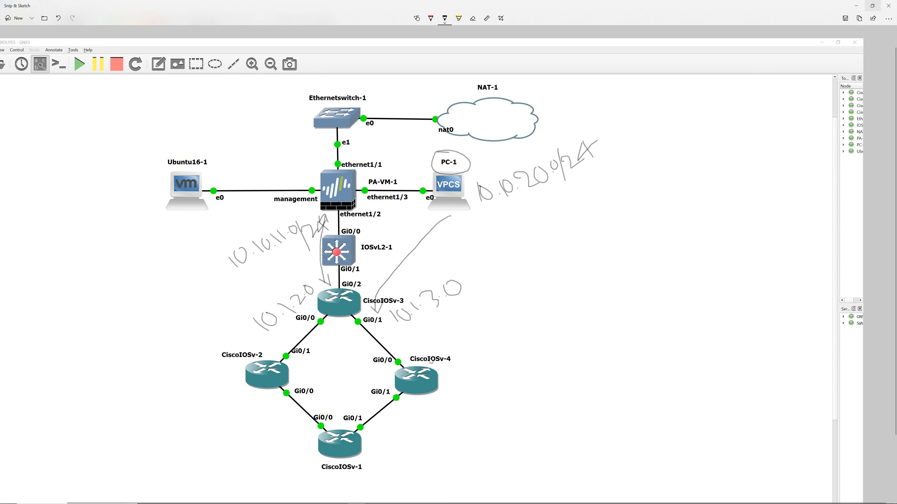
Close Snip & Sketch and show the Ubuntu16 virtual machine in console view
click(888, 6)
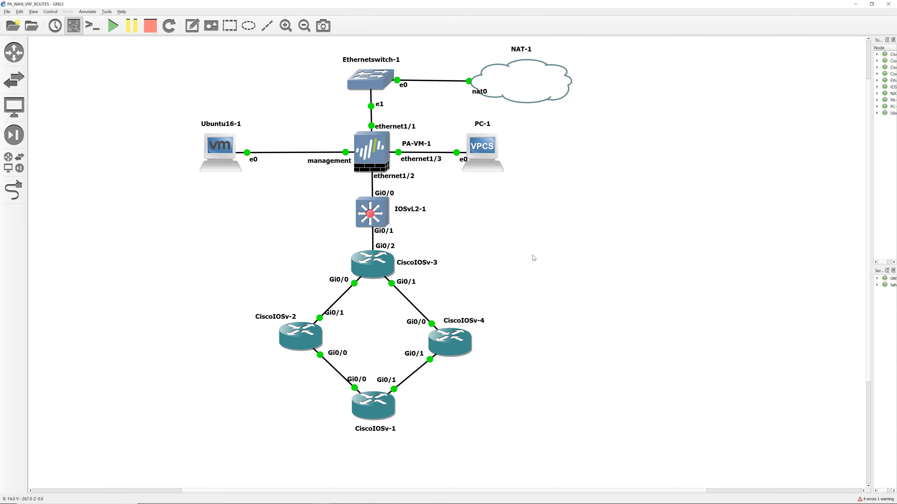
click(304, 498)
click(334, 432)
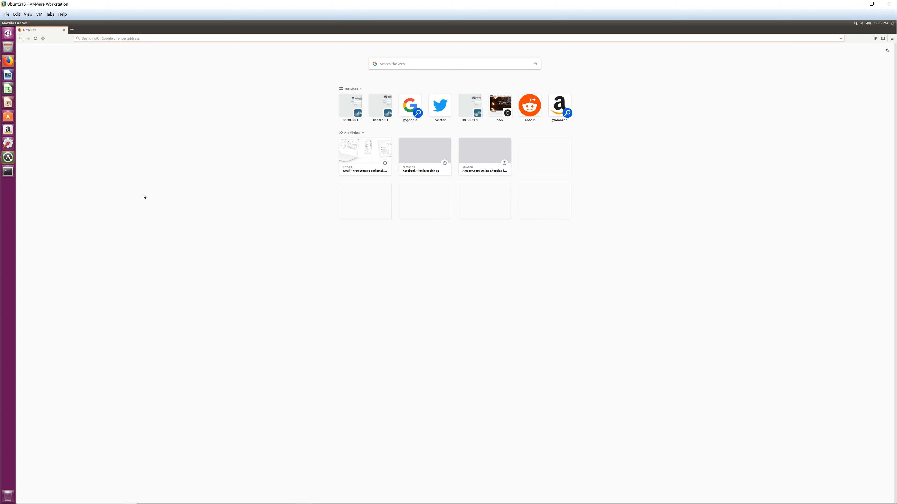
click(28, 14)
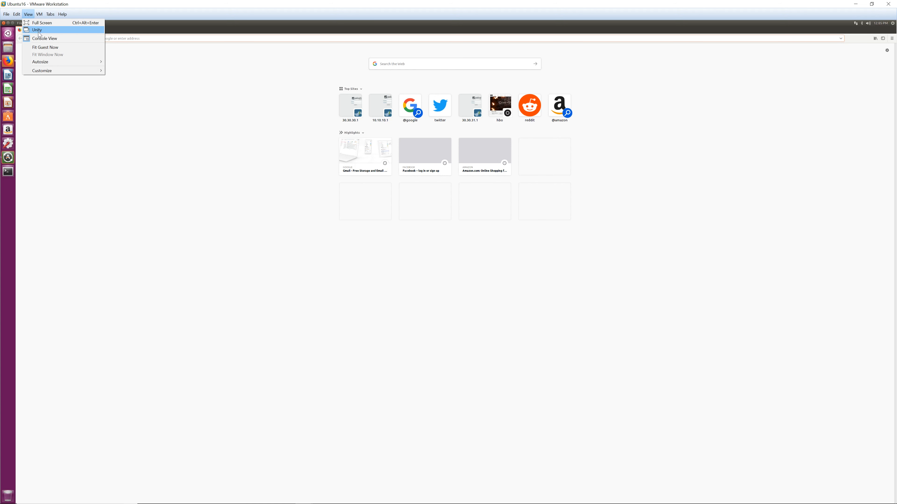
click(41, 38)
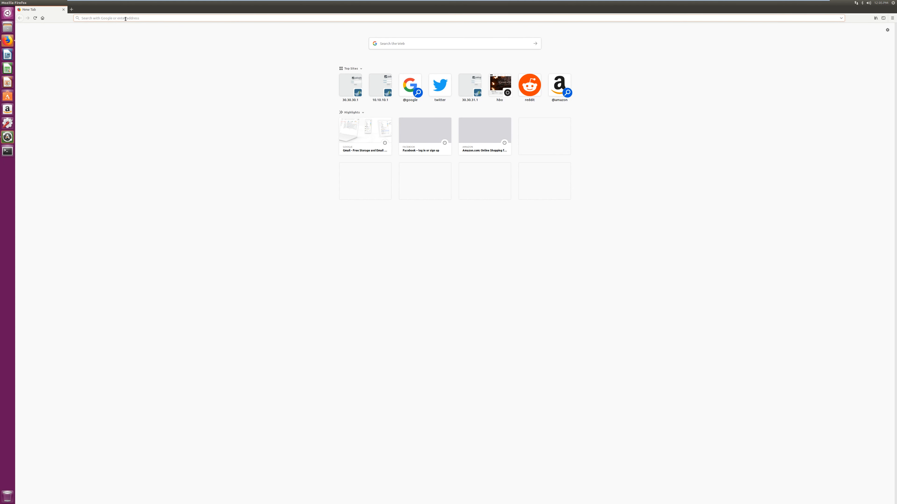
Log in to the 10.10.10.1 firewall with the admin credentials, dismissing the save, warning and welcome prompts
click(380, 89)
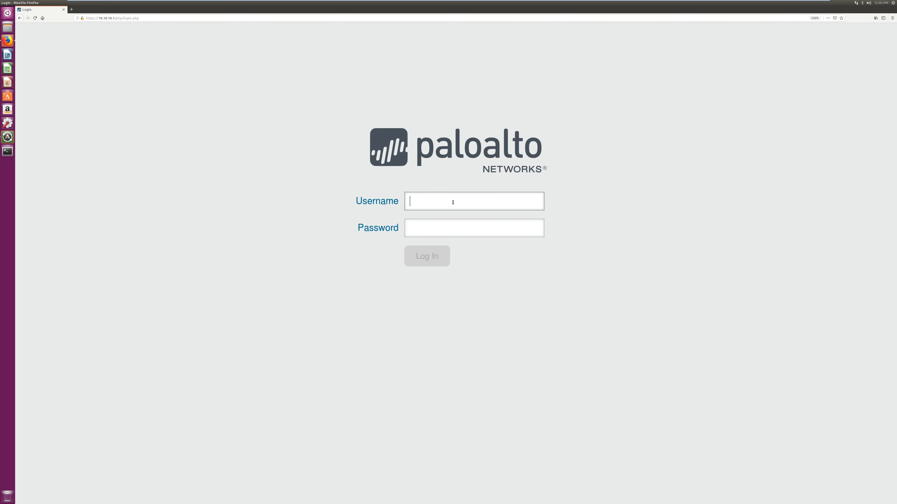
text(admin)
key(Tab)
text(ad)
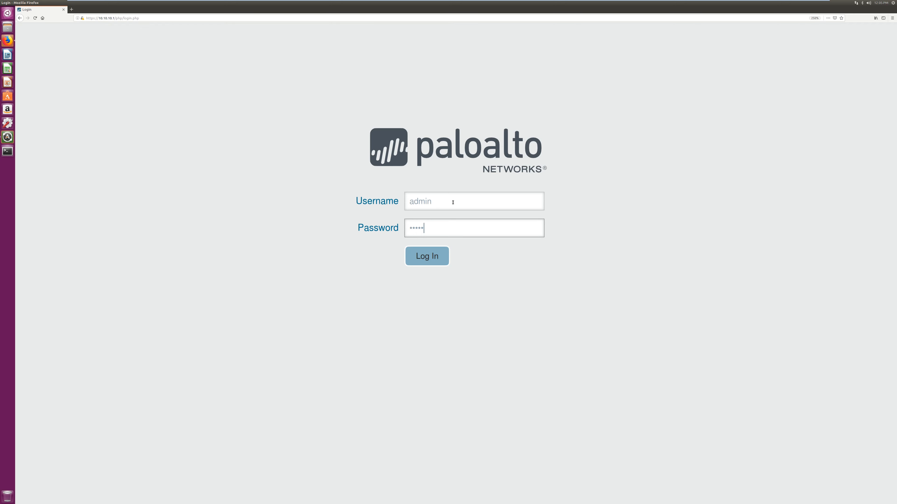
key(Return)
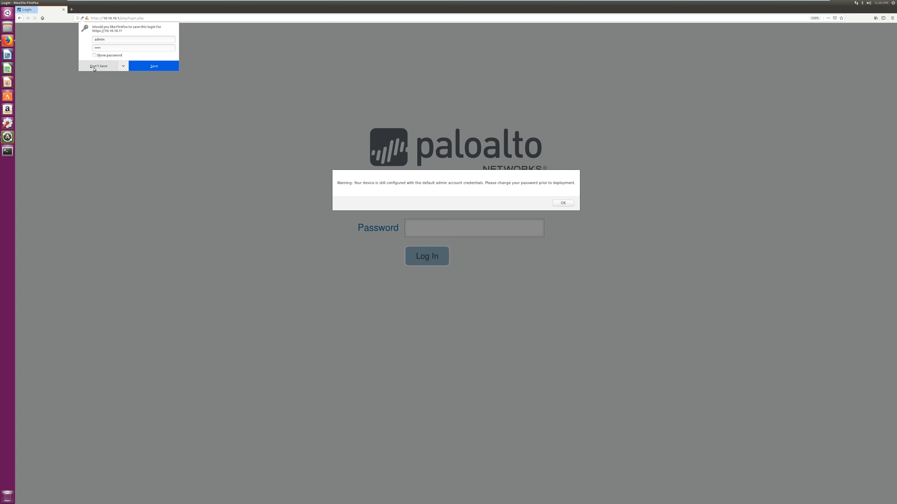
click(94, 69)
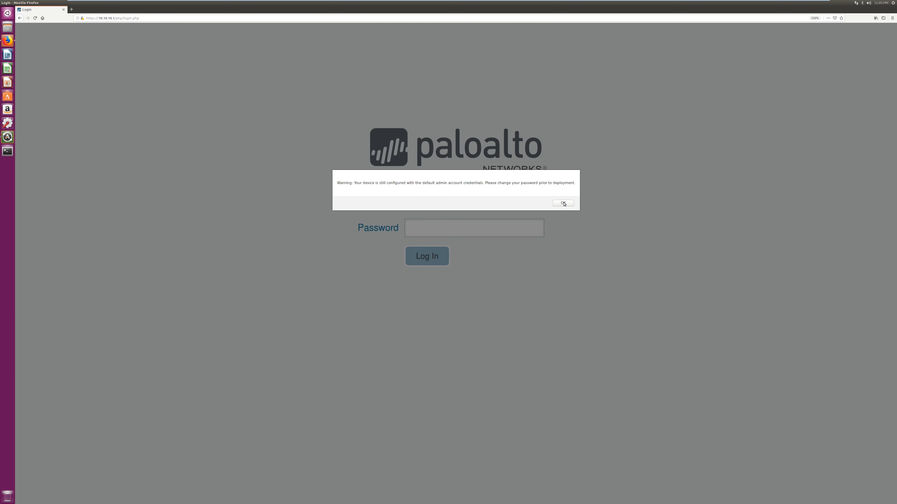
click(563, 203)
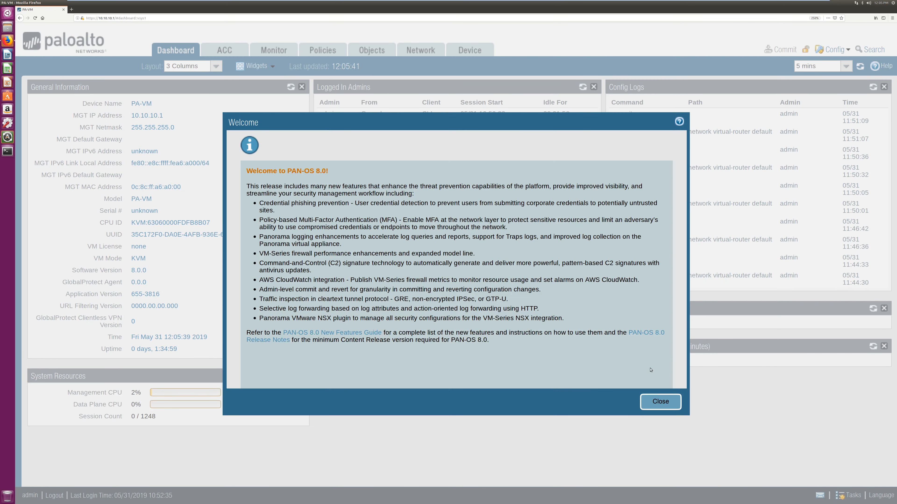
click(661, 404)
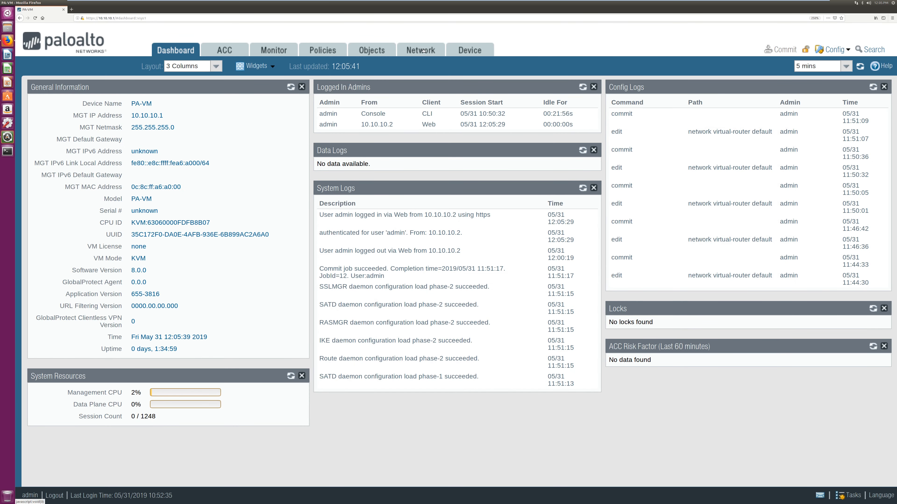
Check that ethernet1/2 uses virtual router 'default', then view the Virtual Routers list
click(423, 50)
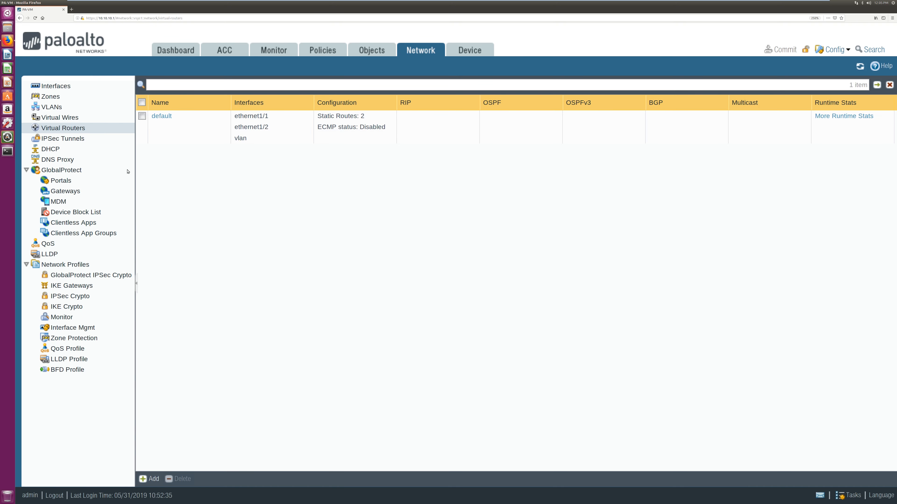
click(57, 88)
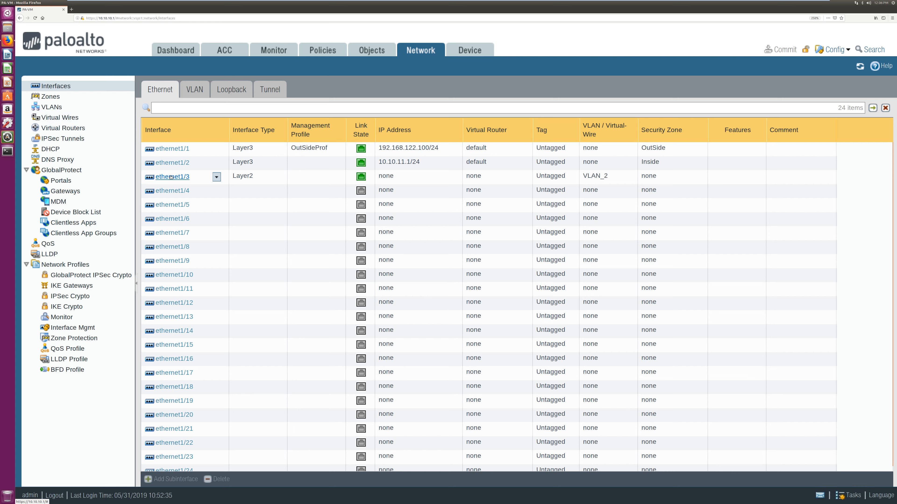
click(163, 164)
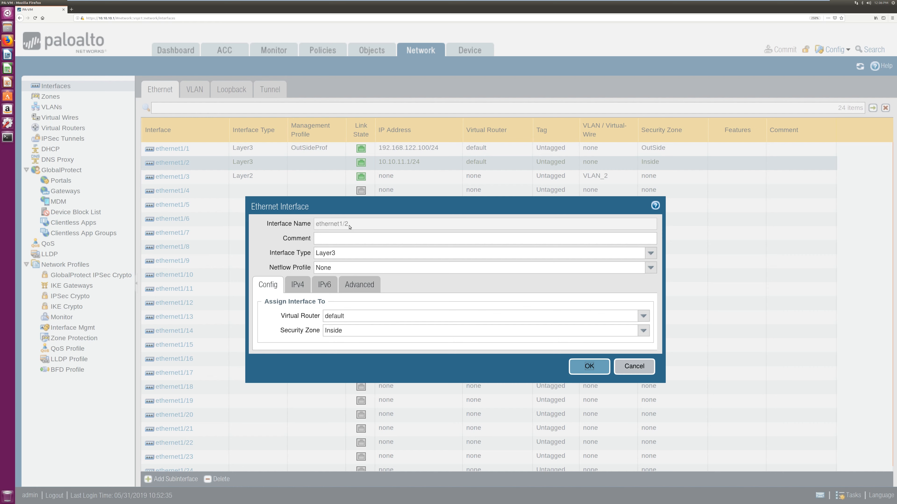
click(356, 316)
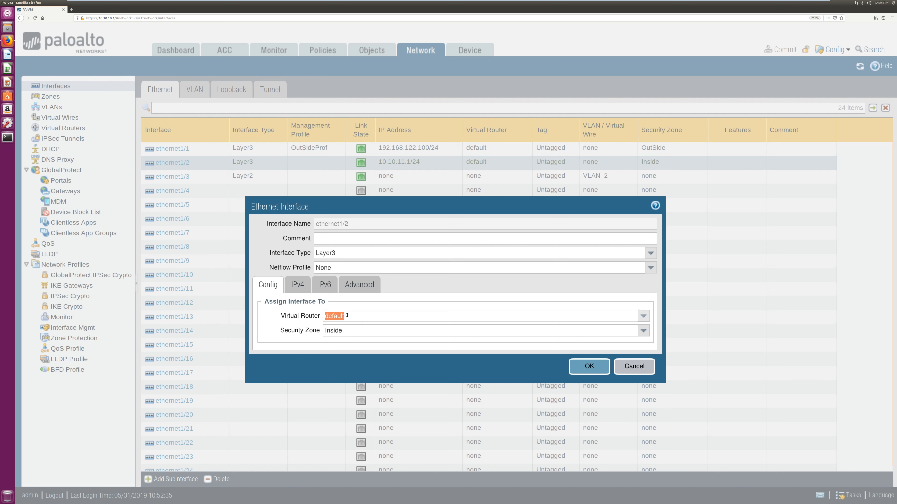
drag(358, 319, 322, 316)
click(589, 366)
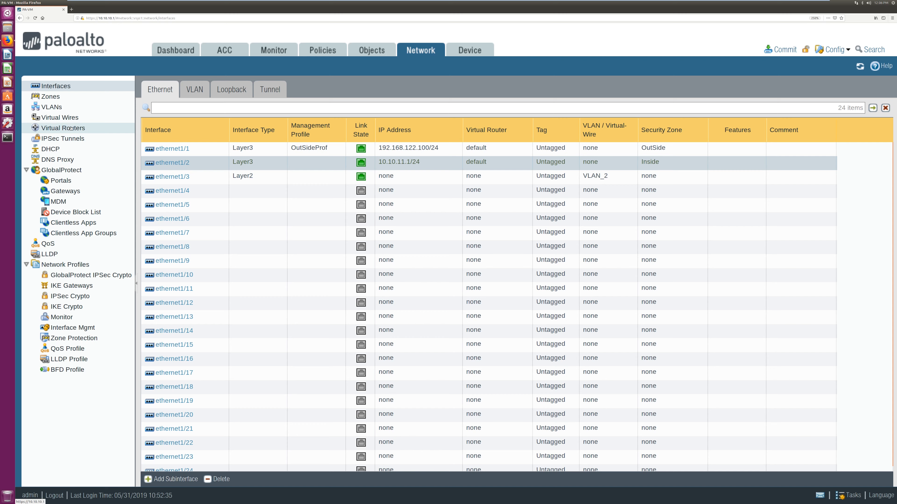
click(66, 128)
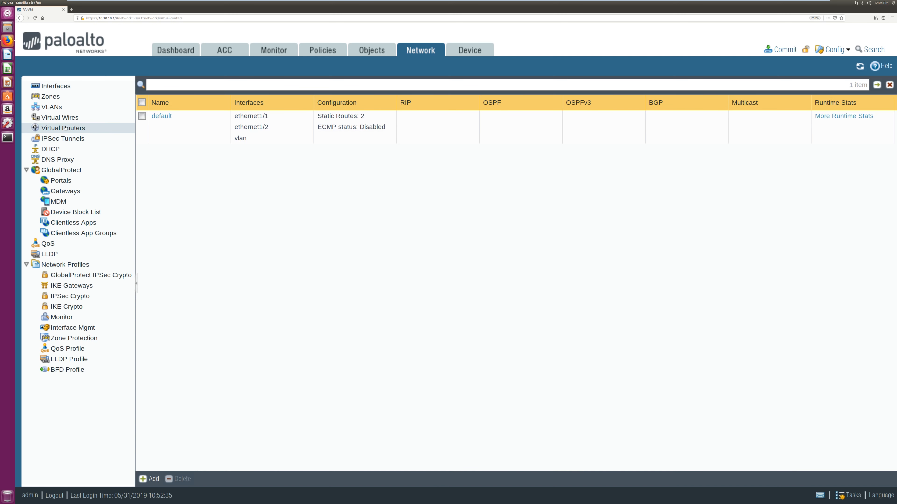
Delete the vlan2 static route from the default virtual router
click(162, 116)
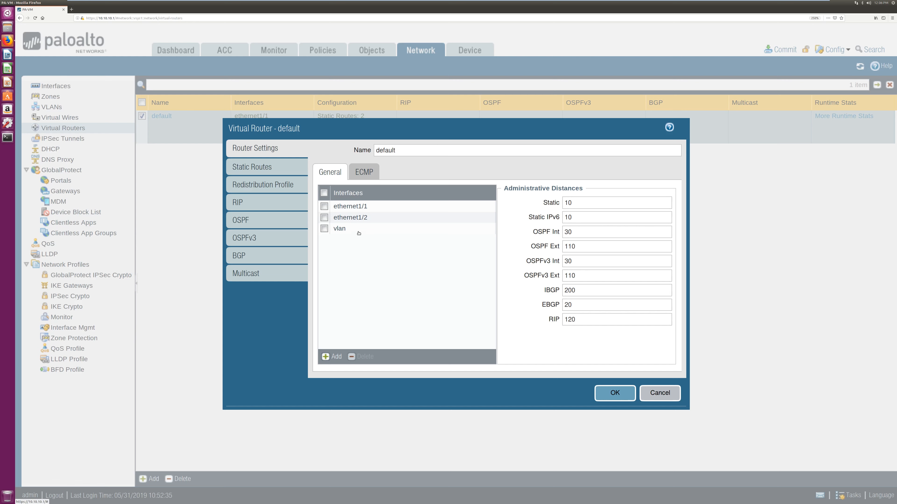
click(349, 193)
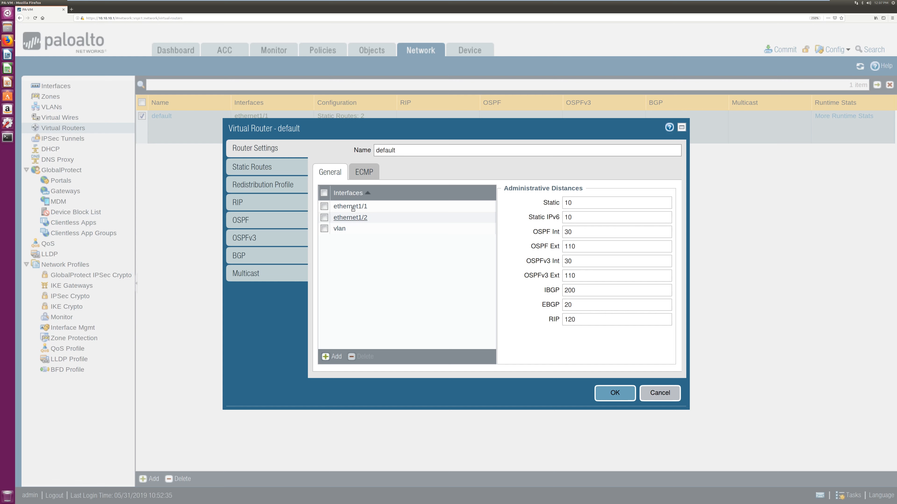
click(253, 167)
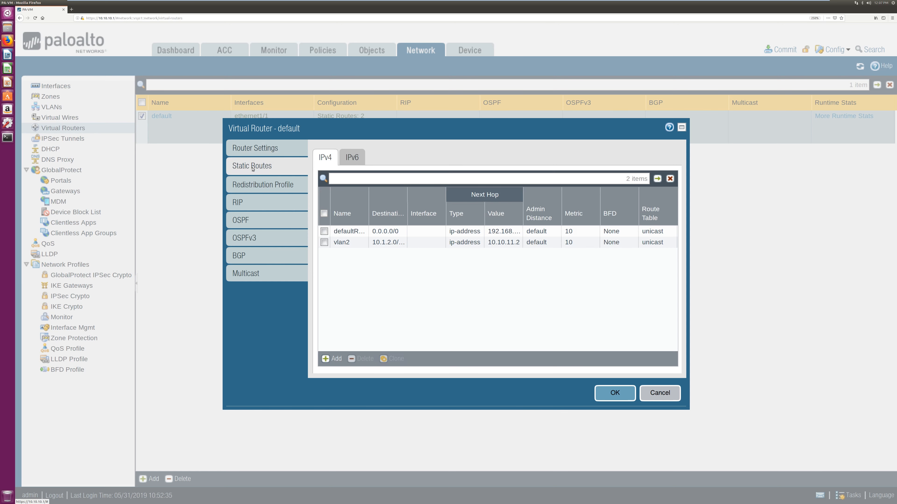
click(324, 243)
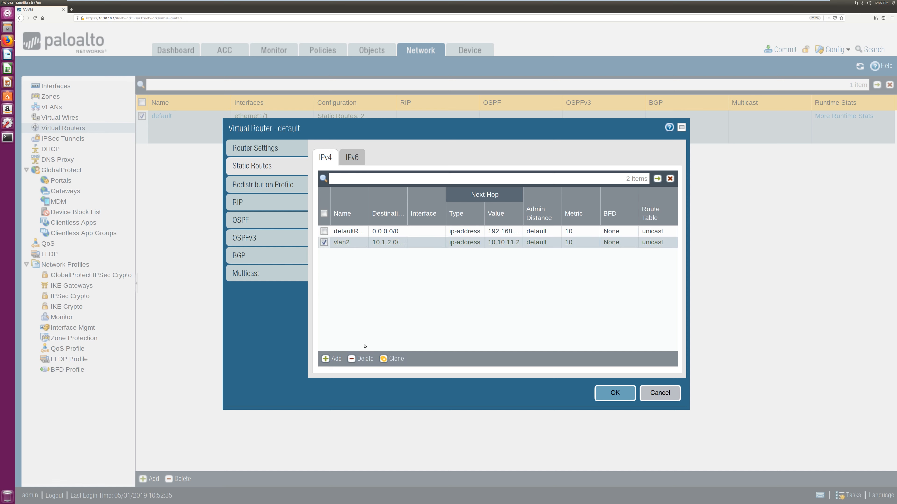
click(363, 361)
click(363, 361)
Save the virtual router change and commit the configuration
click(615, 392)
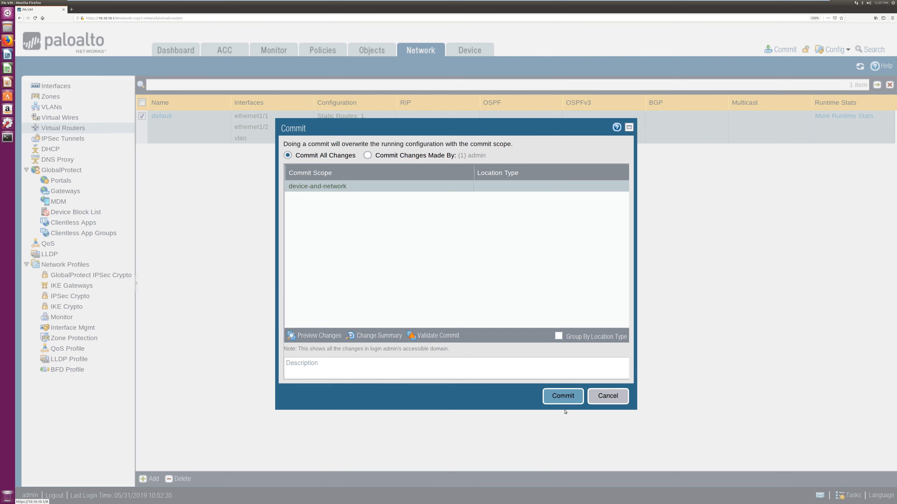
click(563, 397)
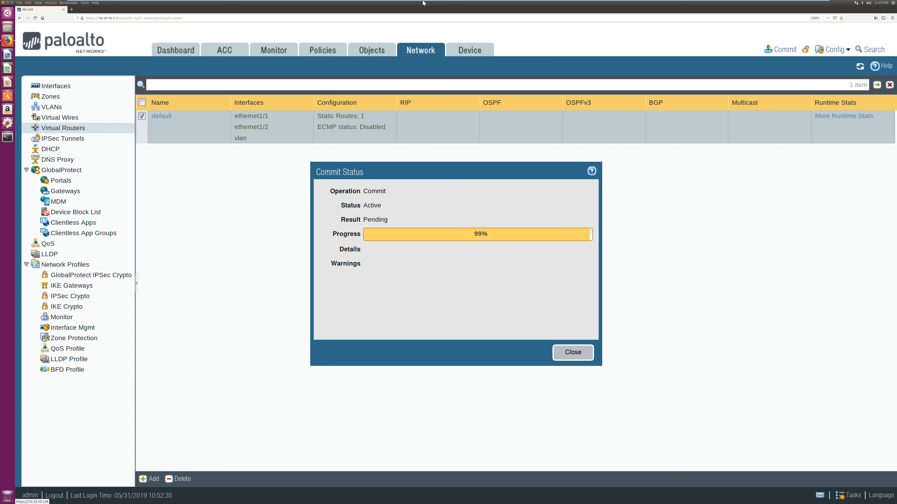
click(821, 5)
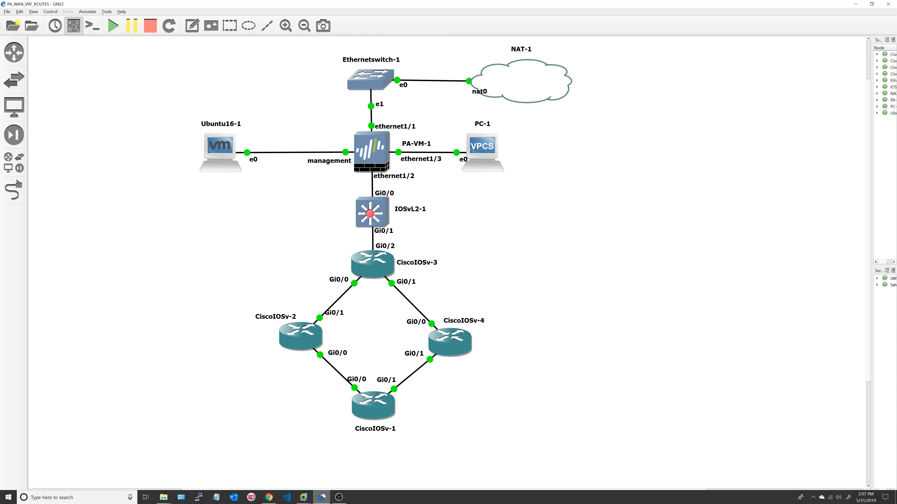
Open the PC-1 and CiscoIOSv-3 consoles and arrange them beside the topology
double_click(482, 148)
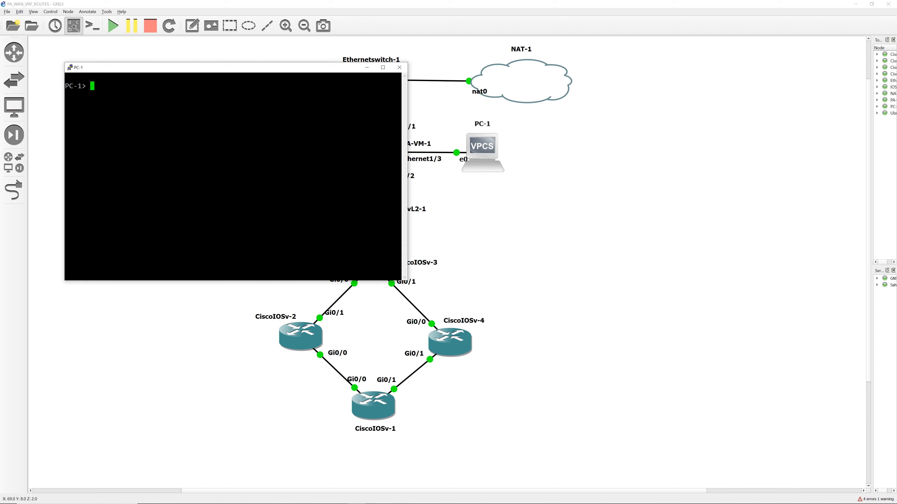
text(ping)
key(BackSpace)
key(BackSpace)
key(BackSpace)
key(BackSpace)
drag(294, 67, 745, 45)
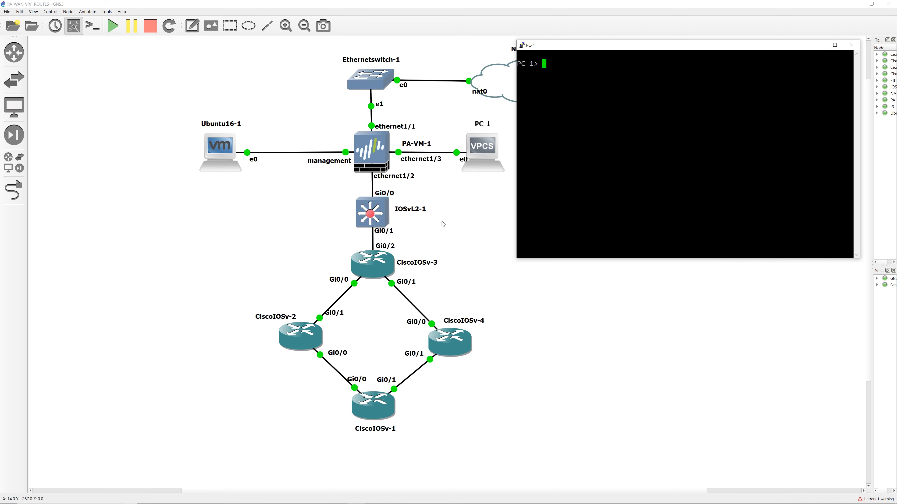
double_click(370, 268)
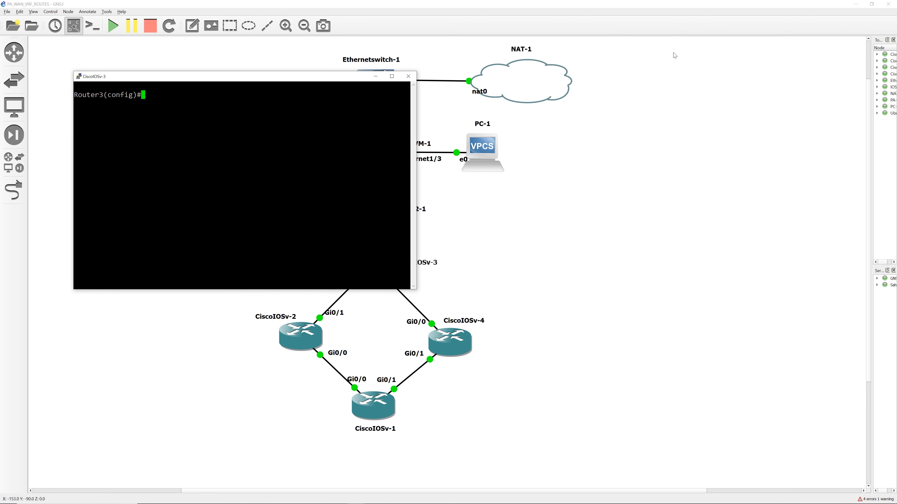
drag(353, 76, 290, 39)
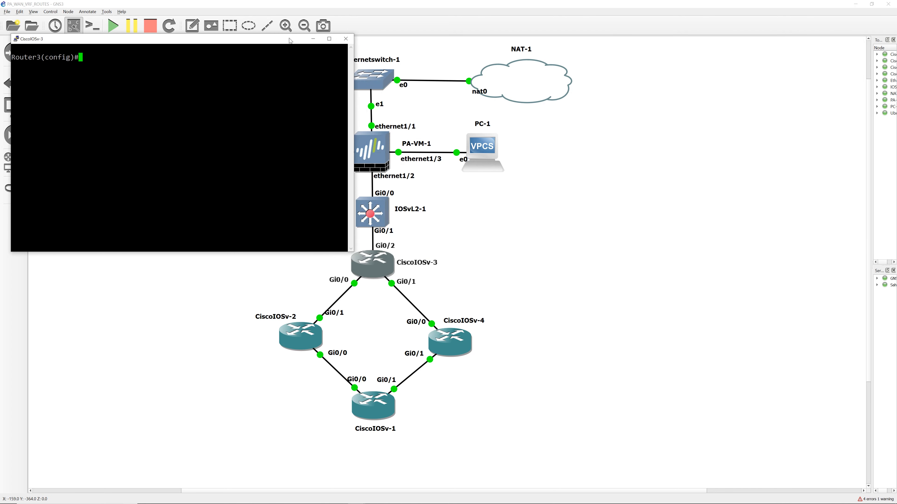
double_click(500, 134)
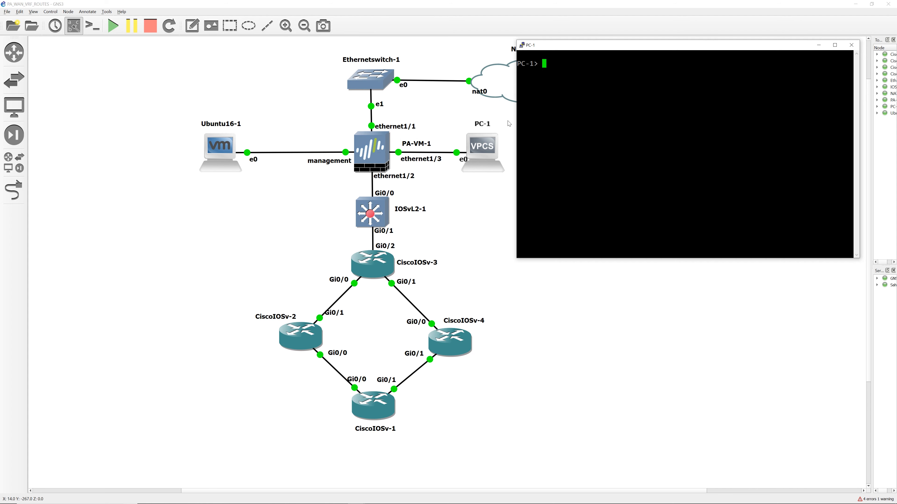
key(alt+Tab)
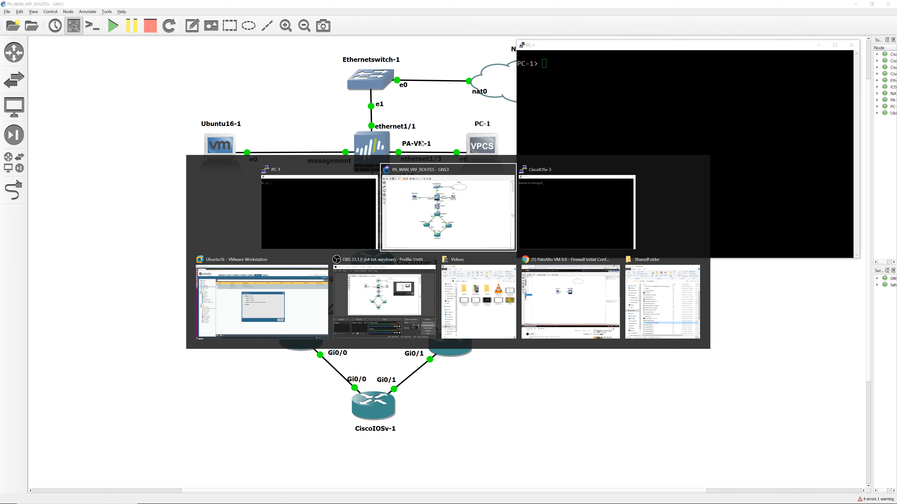
click(553, 221)
Run 'sh ip int br' on CiscoIOSv-3 and 'sh ip' on PC-1
text(exit)
key(Return)
text(sh ip int)
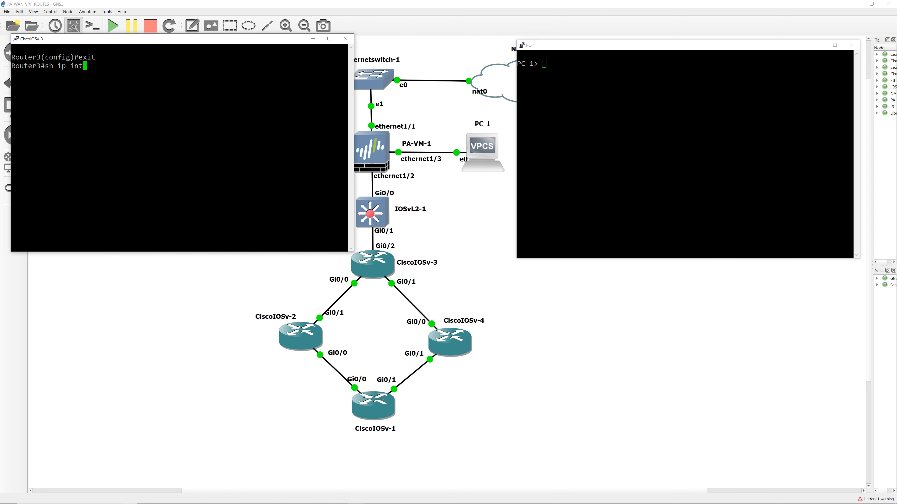
text( br)
key(Return)
click(611, 106)
text(sh ip)
key(Return)
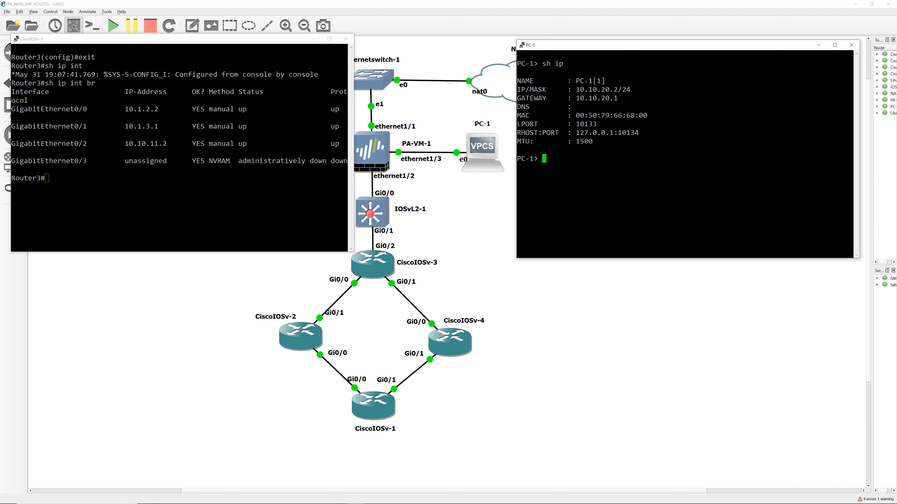
Compare PC-1's 10.10.20.2/24 with the router addresses, then ping 10.1.3.1 from PC-1
drag(853, 88, 575, 89)
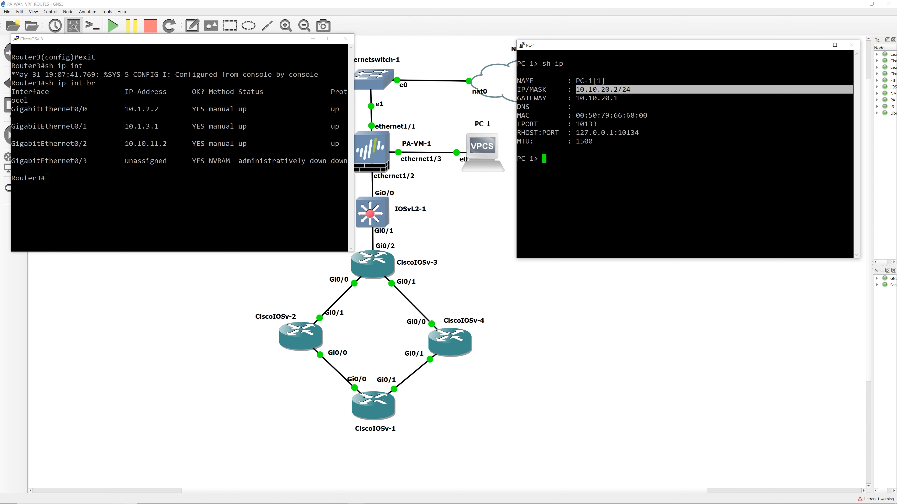
click(586, 103)
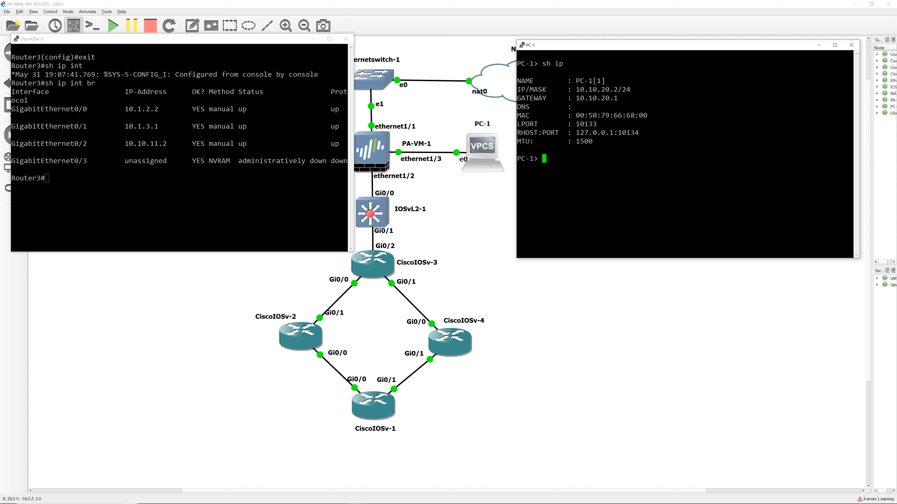
drag(121, 109, 158, 126)
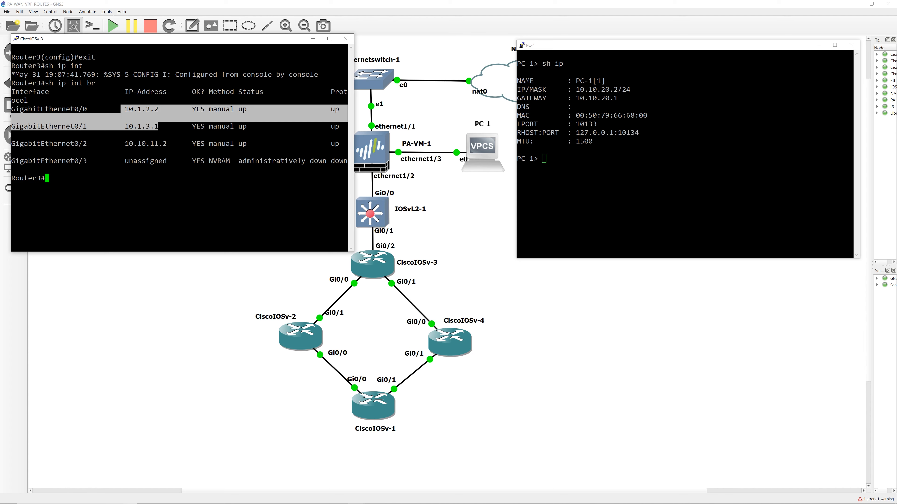
click(159, 128)
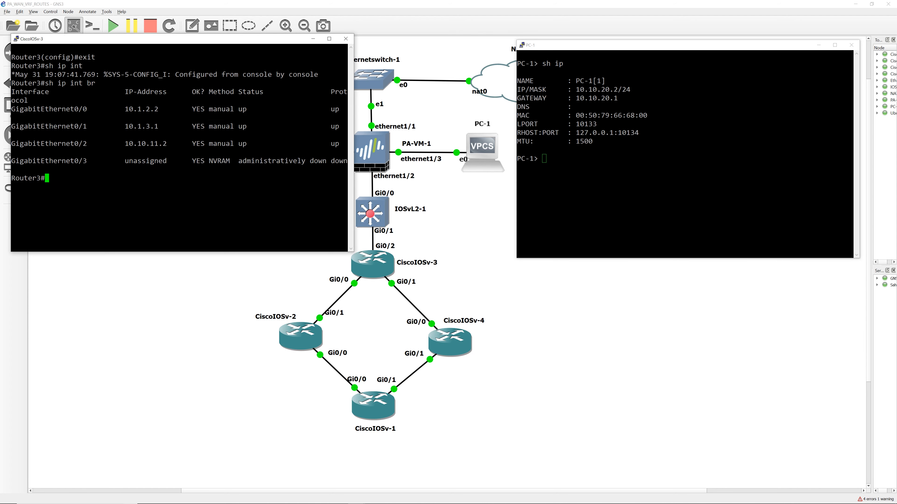
click(601, 168)
text(ping )
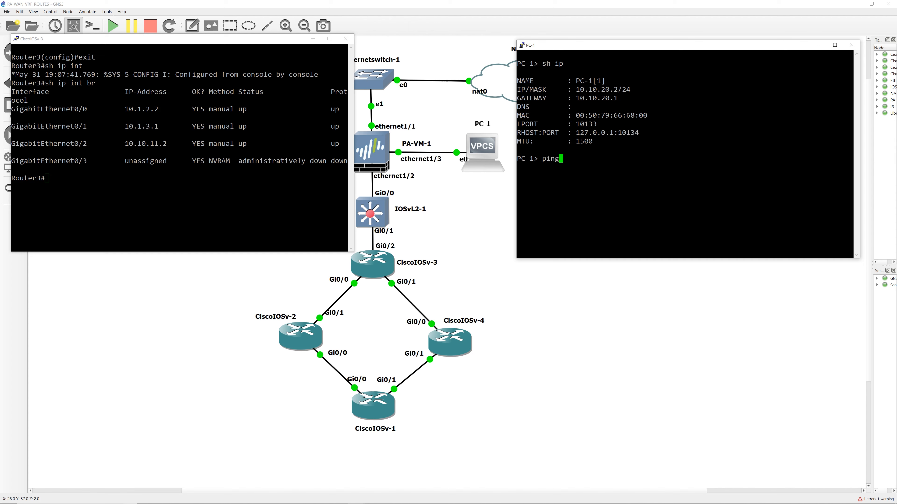
text(10.1.3.1)
key(Return)
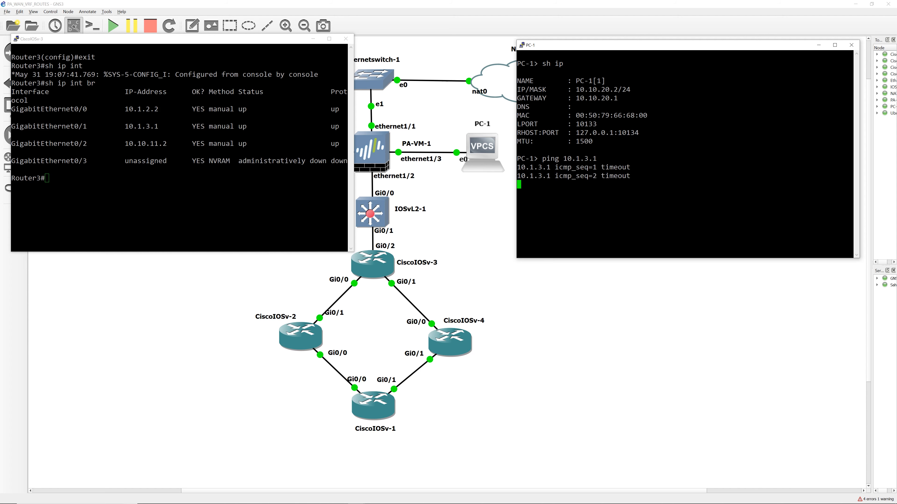
key(alt+Tab)
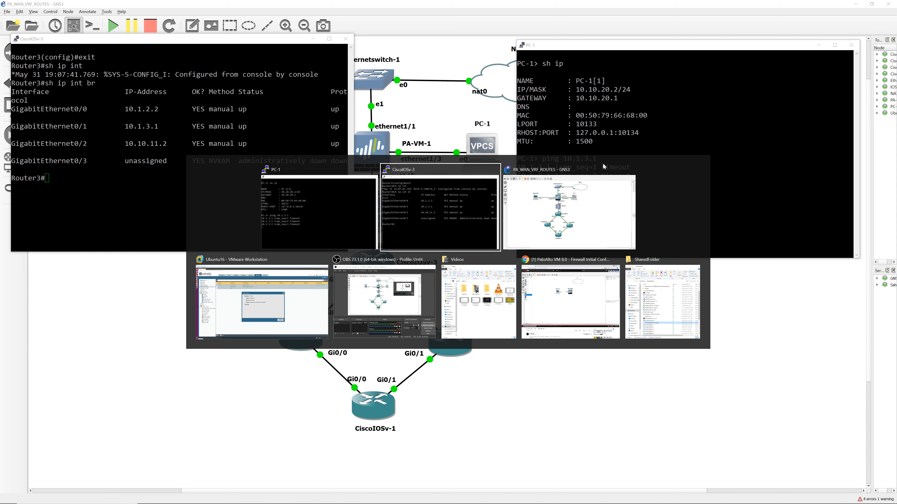
Dismiss the commit result and show the default router's static routes
click(285, 297)
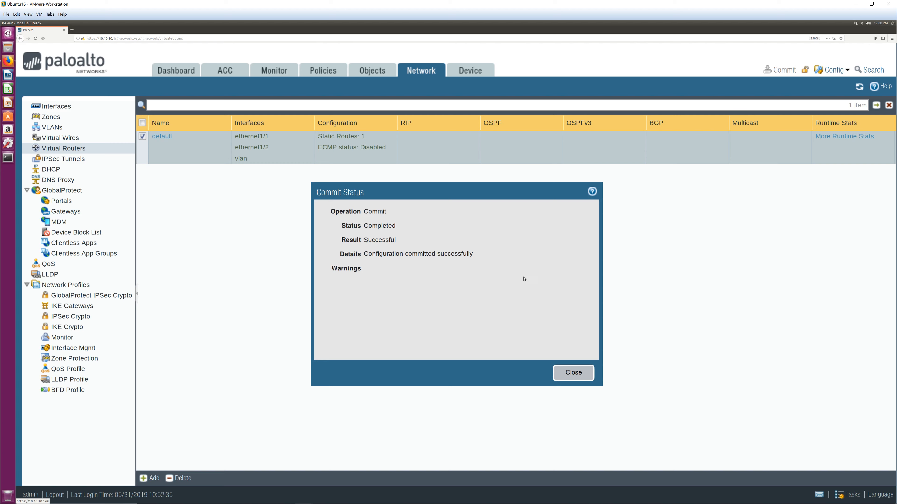
click(572, 373)
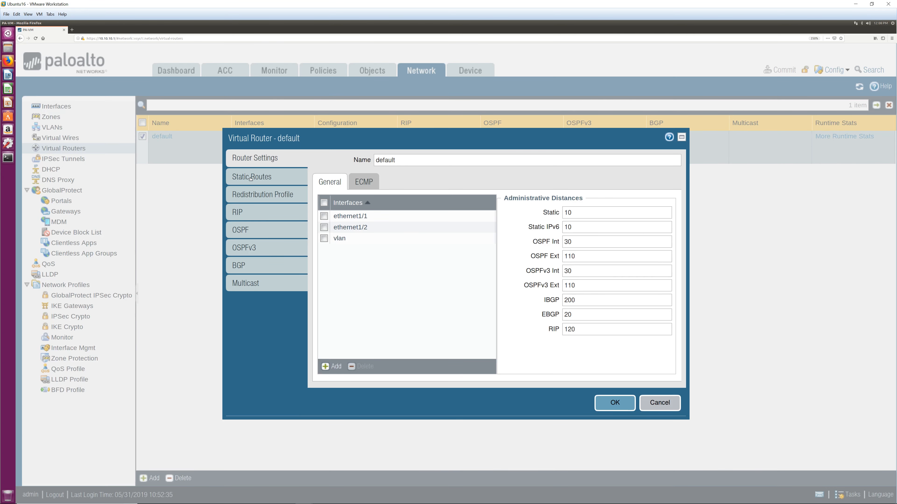
click(250, 179)
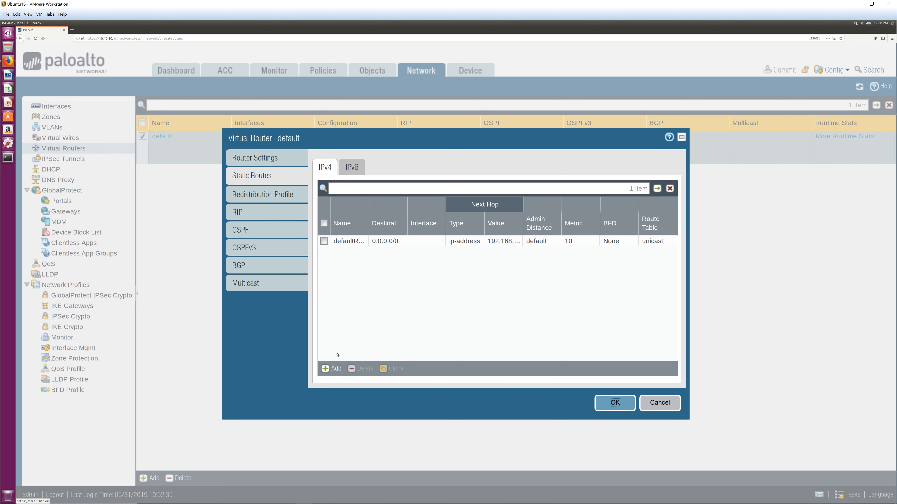
Add a new static route named StaticRoute-10.1.3.0
click(332, 369)
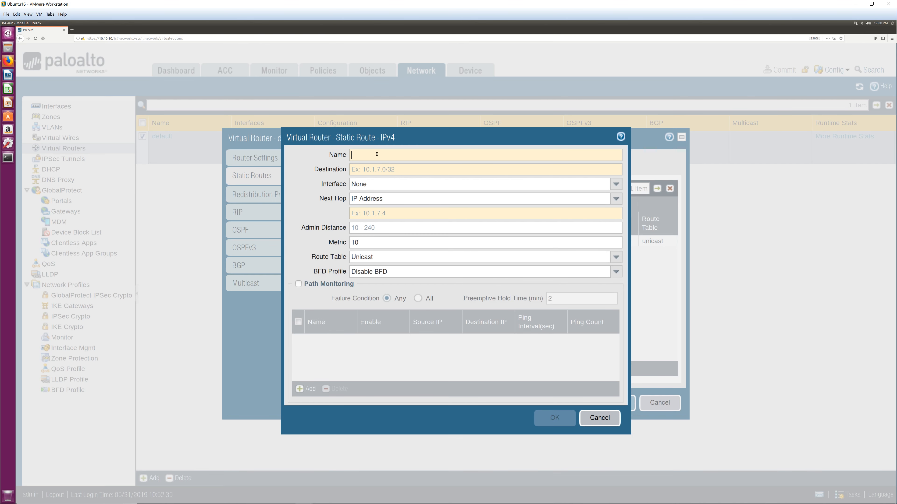
text(valn)
key(BackSpace)
key(BackSpace)
key(BackSpace)
text(ln)
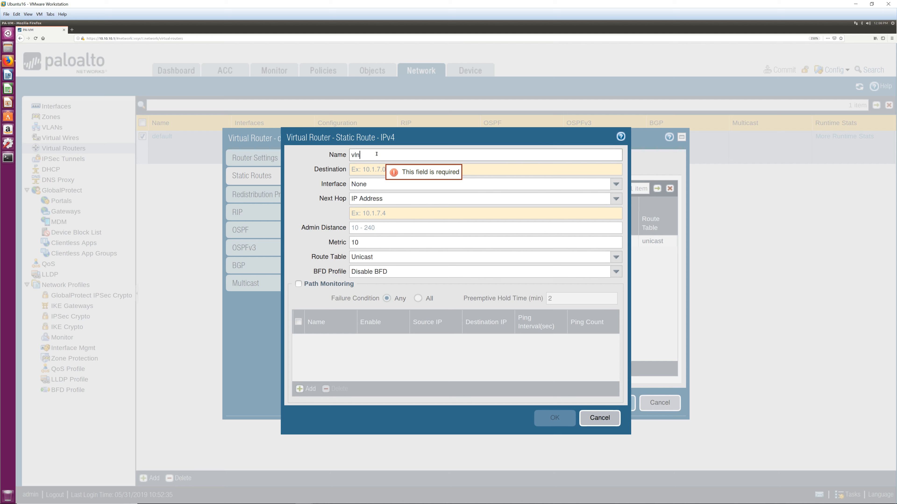
key(BackSpace)
key(BackSpace)
text(Staticv)
key(BackSpace)
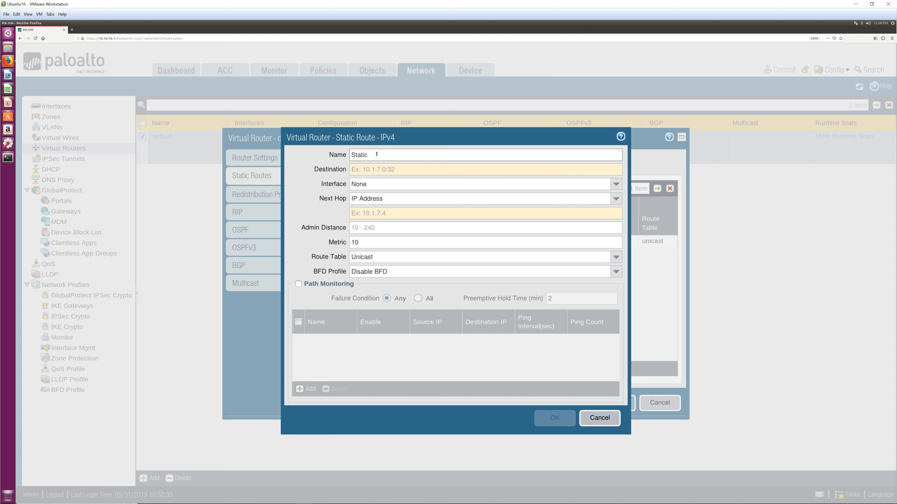
text(Route-)
text(10.1.3.0)
Set the route's destination to 10.1.3.0/24 and next hop to 10.10.11.2
click(388, 168)
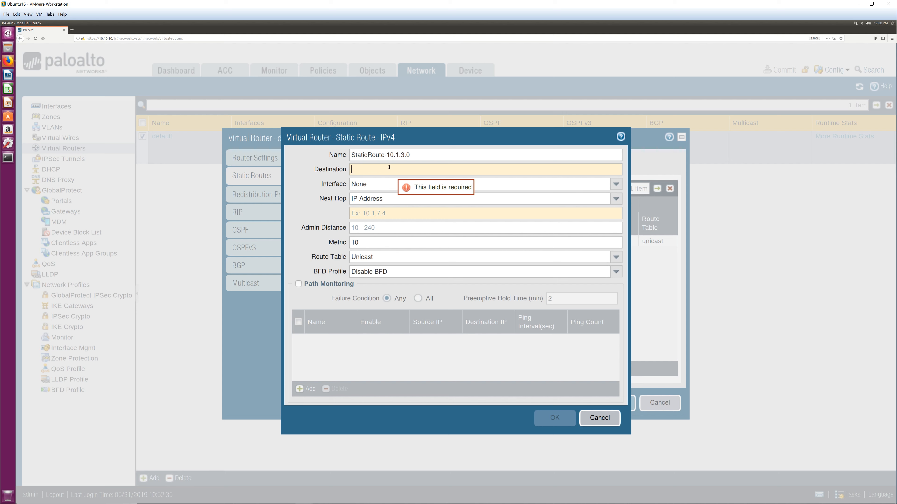
text(10.1.)
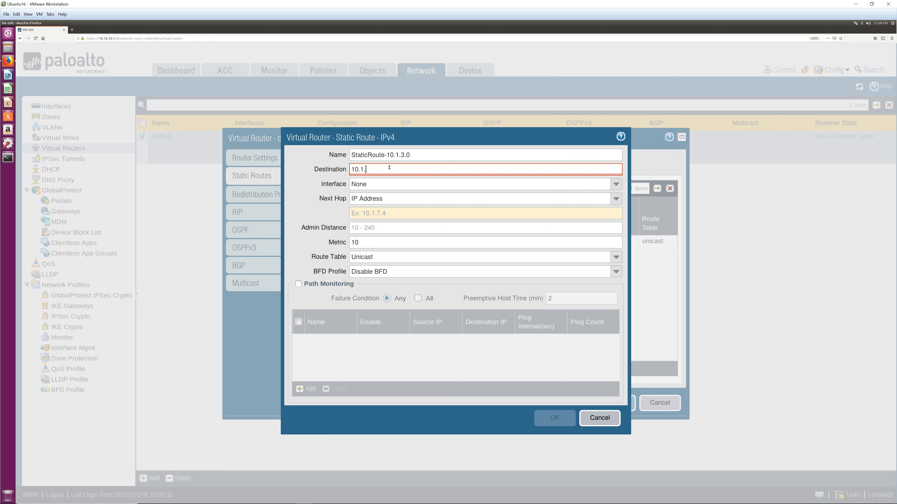
text(3.0/24)
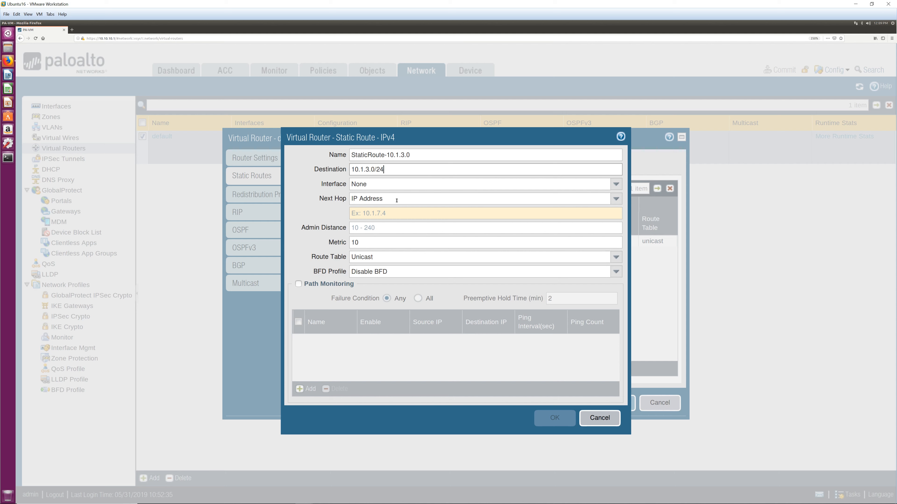
click(375, 212)
text(10.1.)
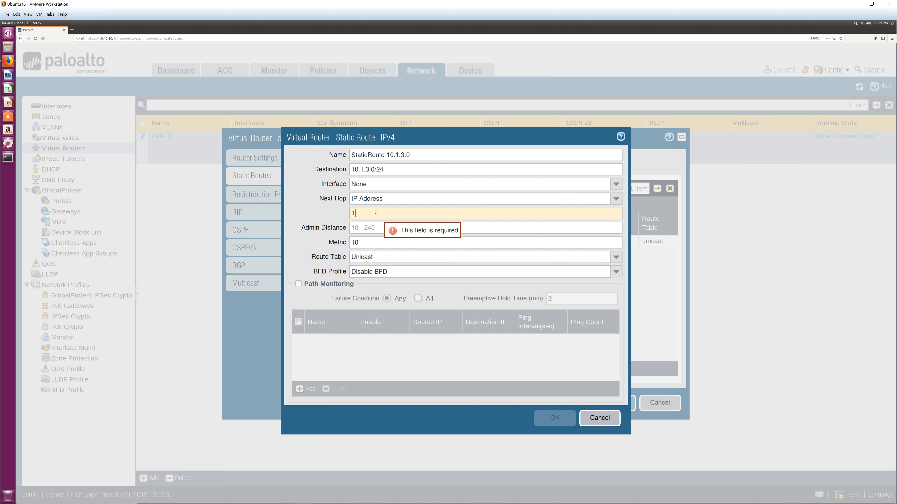
key(BackSpace)
key(BackSpace)
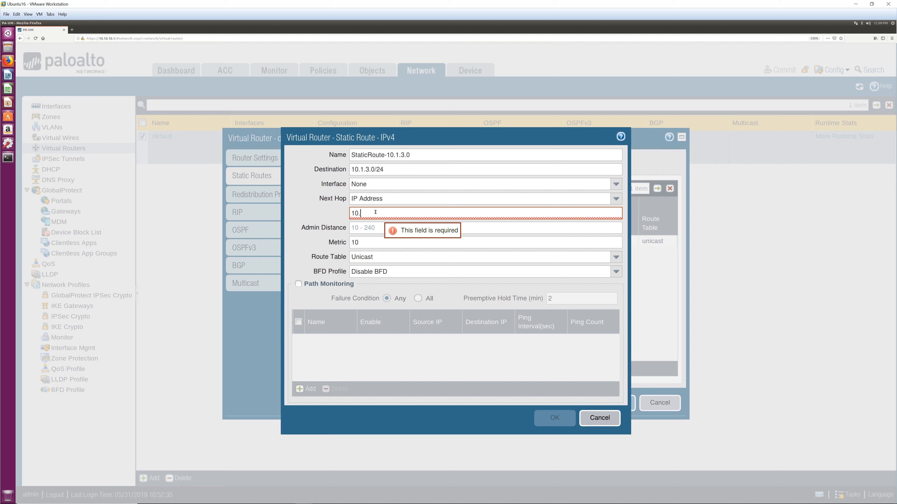
text(10.11.2)
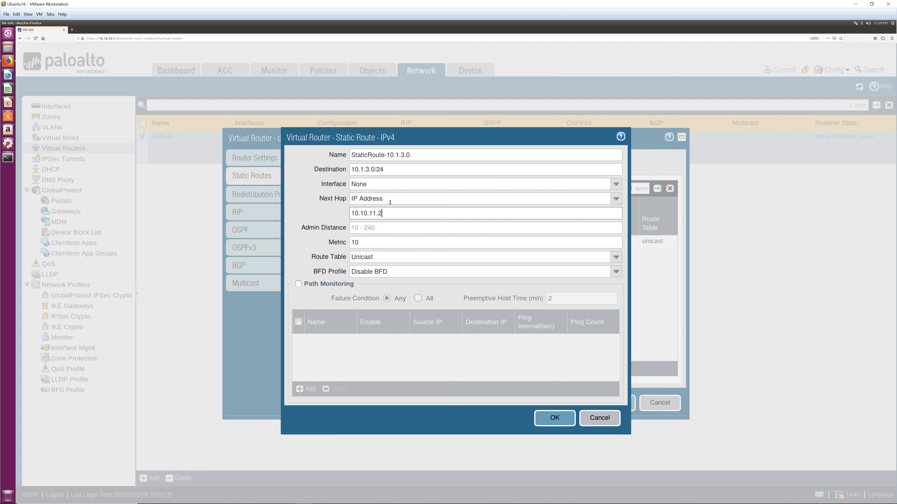
drag(392, 212, 350, 212)
key(alt+Tab)
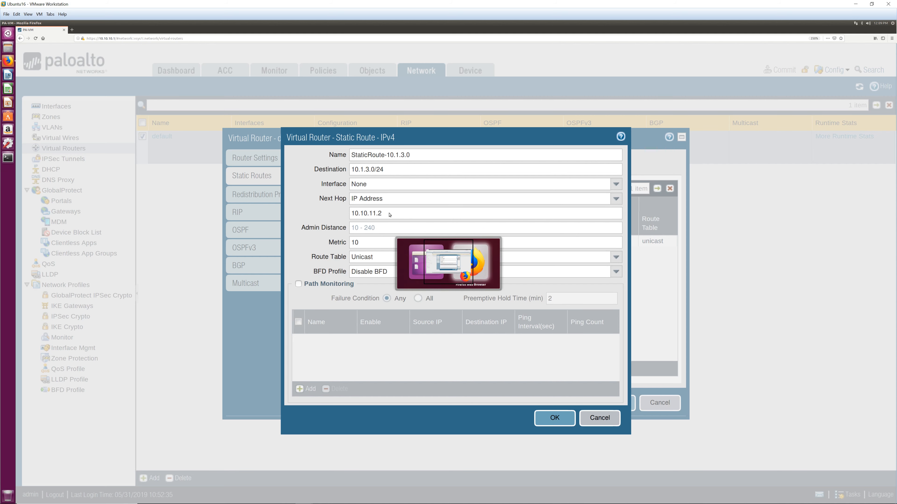
mouse_move(378, 503)
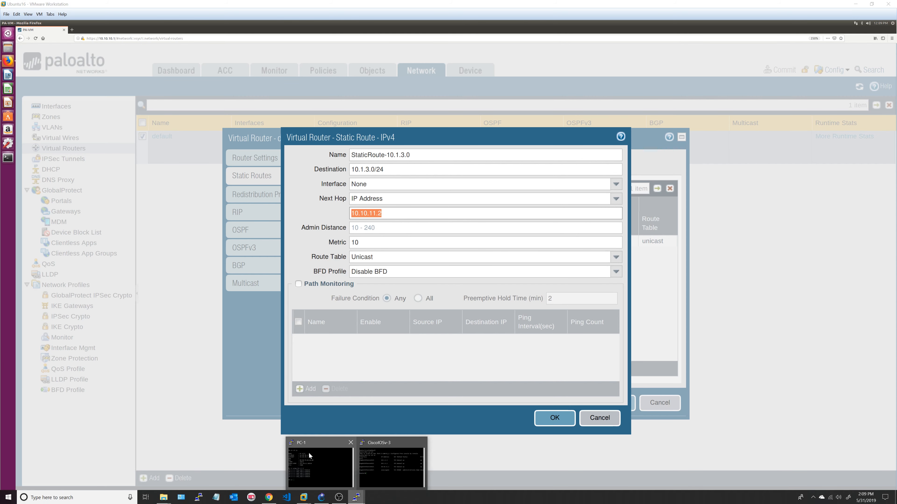
Check CiscoIOSv-3's GigabitEthernet0/2 address in its console
click(321, 497)
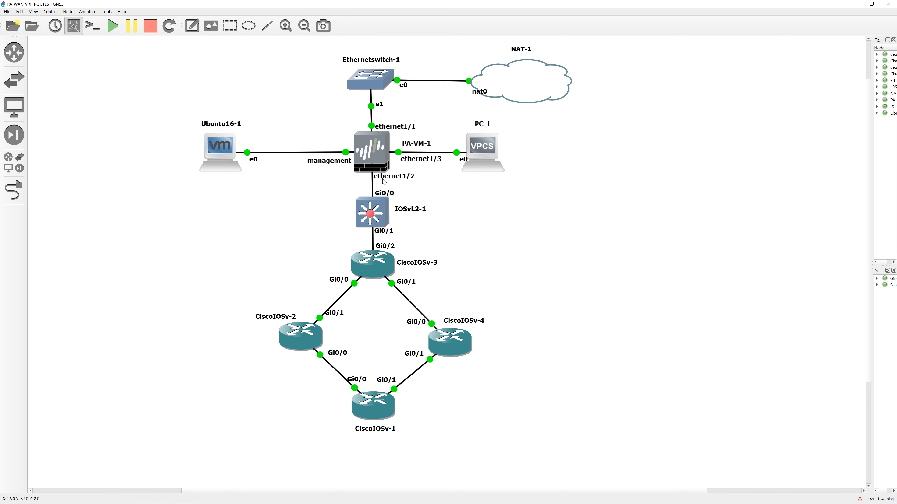
mouse_move(403, 503)
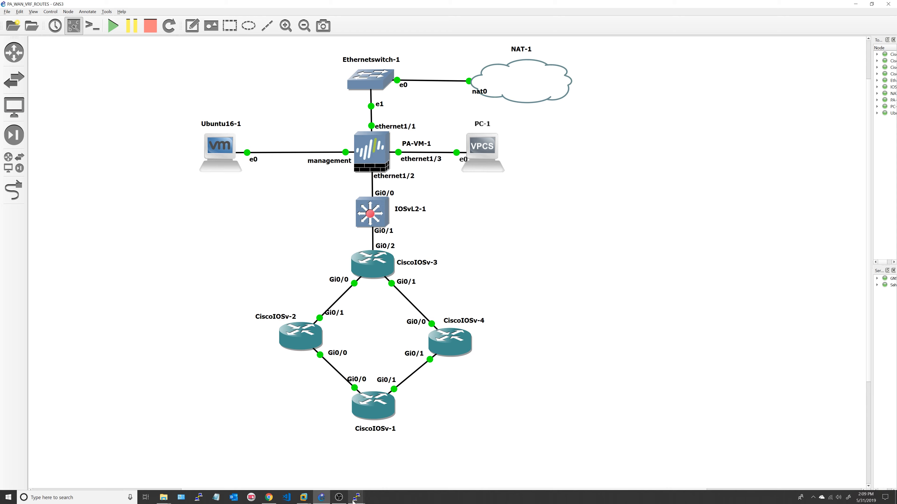
mouse_move(356, 497)
click(374, 468)
click(67, 144)
drag(67, 144, 232, 144)
Return to the firewall's unsaved 10.1.3.0/24 static route form
mouse_move(390, 501)
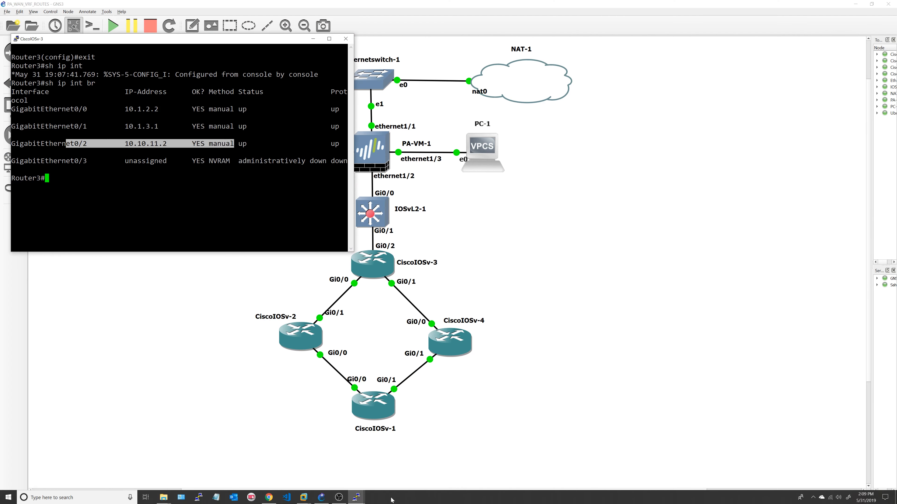
click(304, 497)
click(341, 455)
click(394, 213)
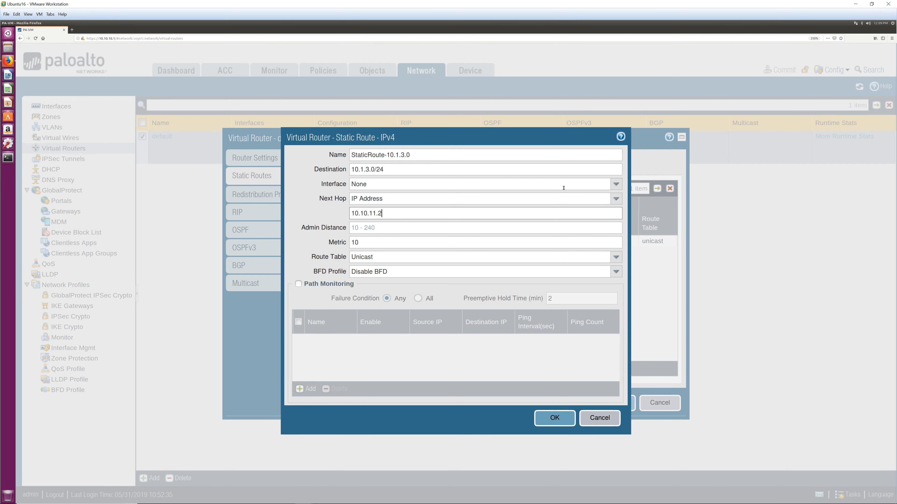
Save the static route, then reopen it to verify 10.1.3.0/24 via 10.10.11.2
click(615, 185)
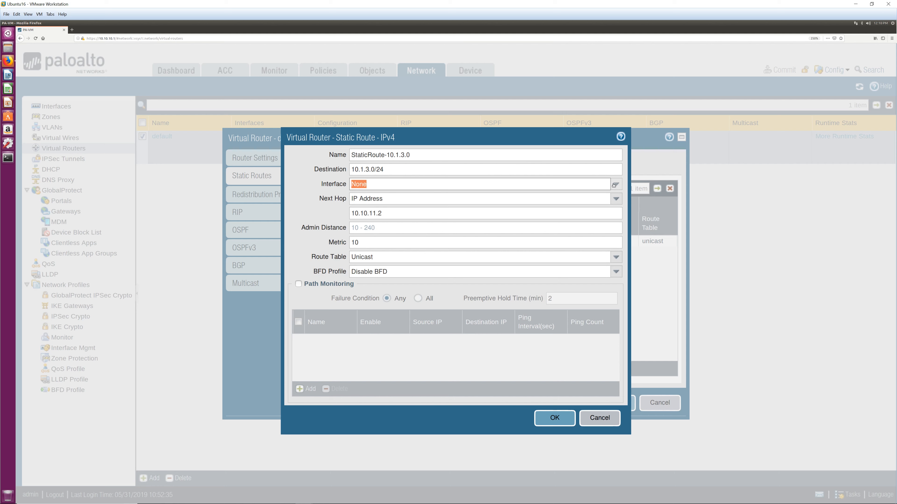
click(555, 418)
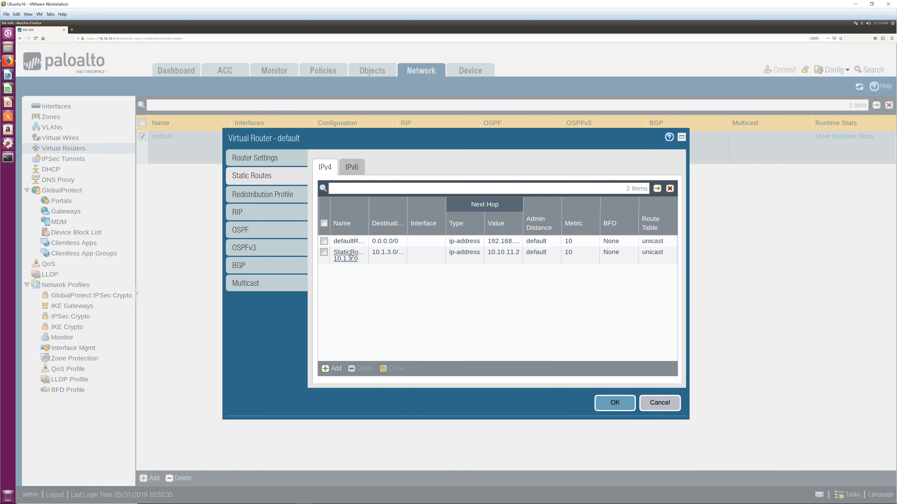
click(349, 255)
click(349, 256)
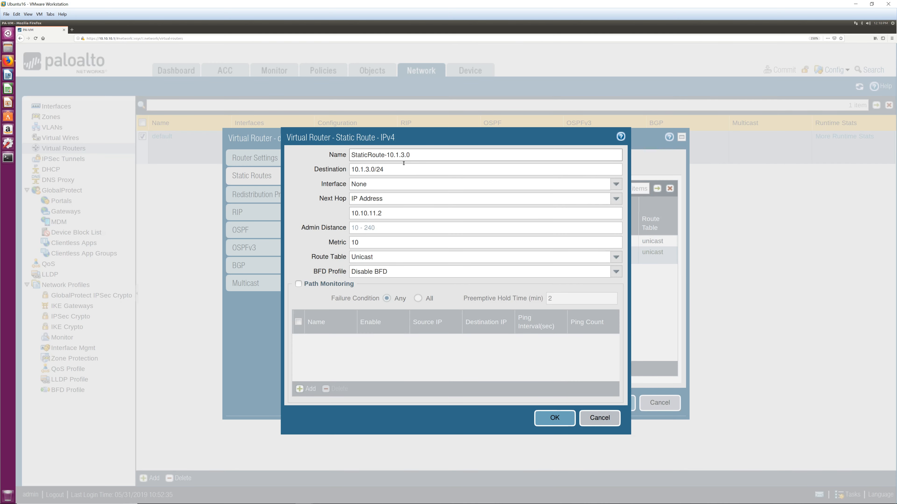
triple_click(378, 154)
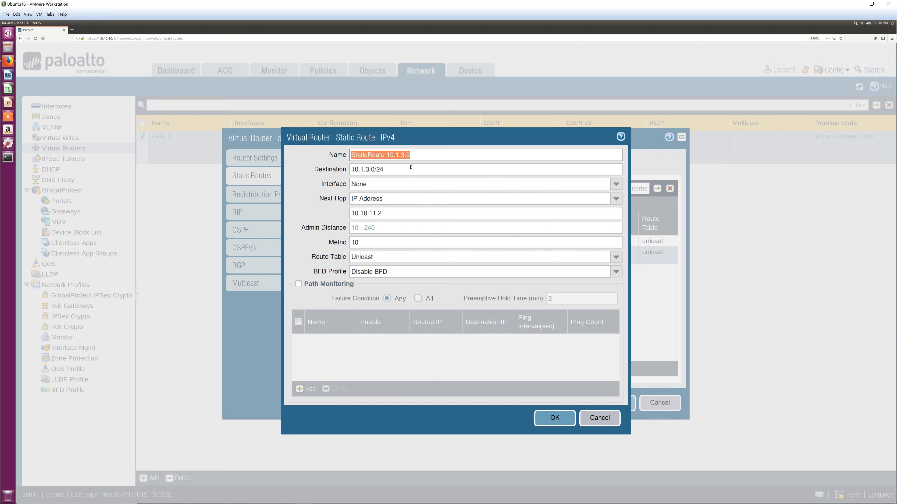
drag(393, 169, 338, 170)
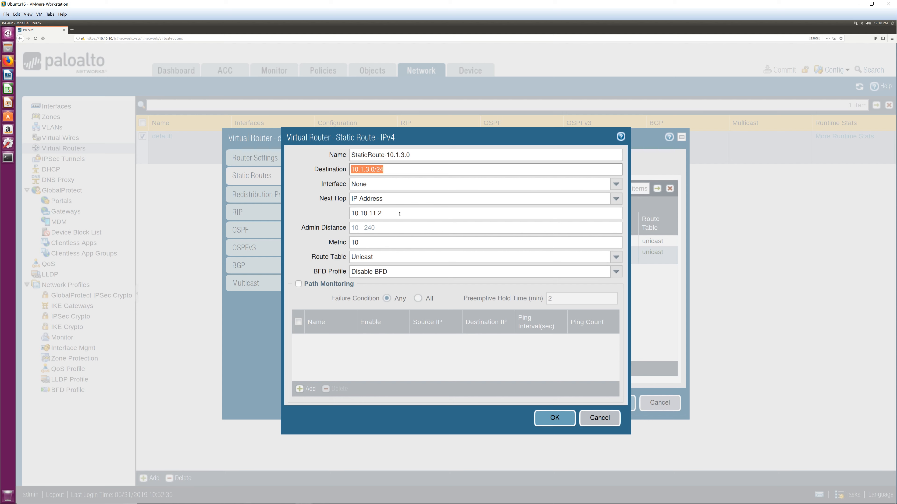
drag(398, 213, 325, 211)
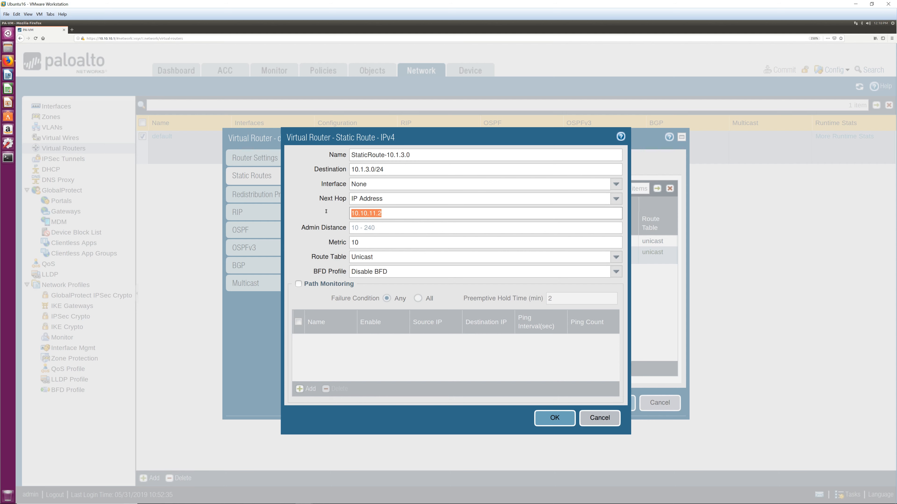
click(396, 215)
click(558, 419)
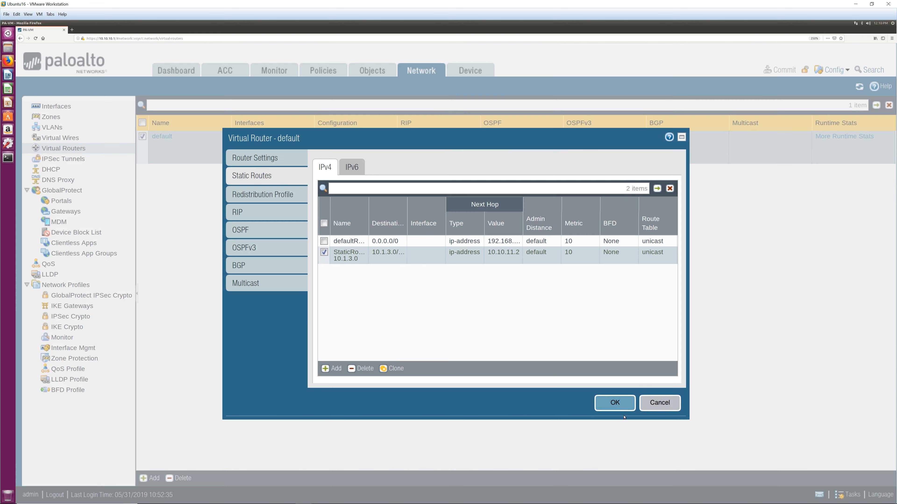
Accept the default virtual router changes and commit the configuration
click(624, 407)
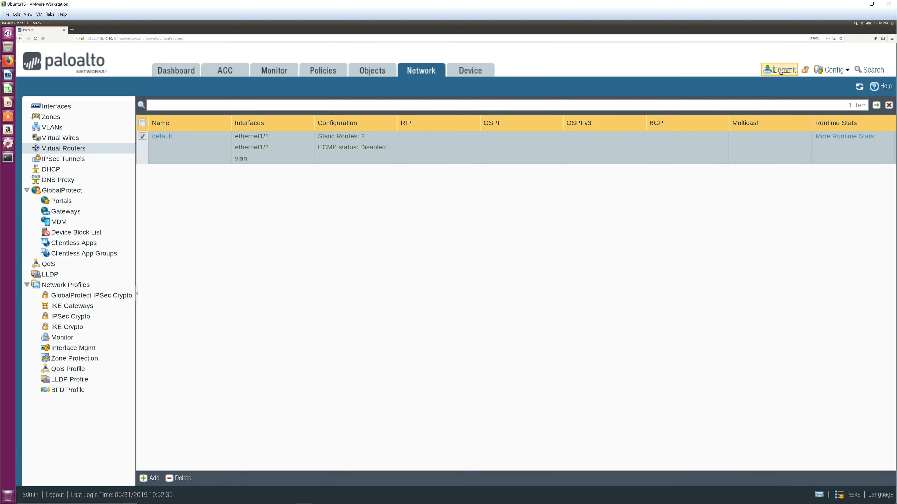
click(780, 70)
key(Return)
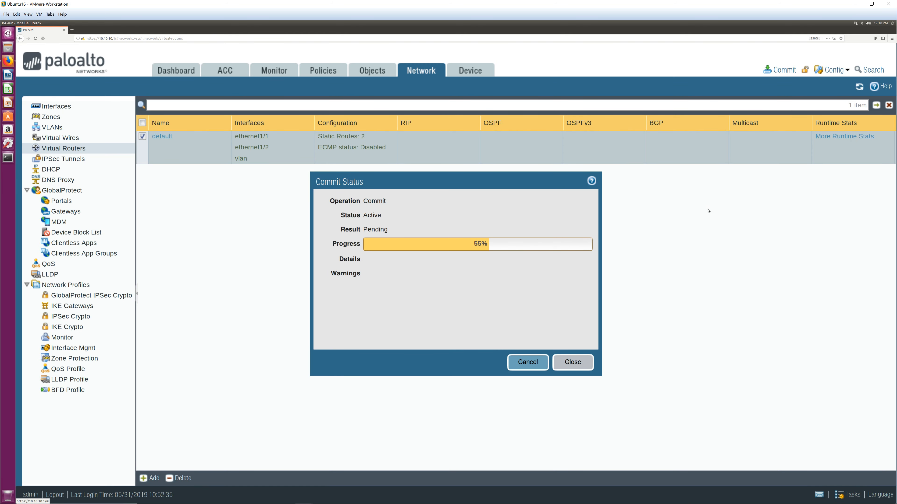
click(573, 361)
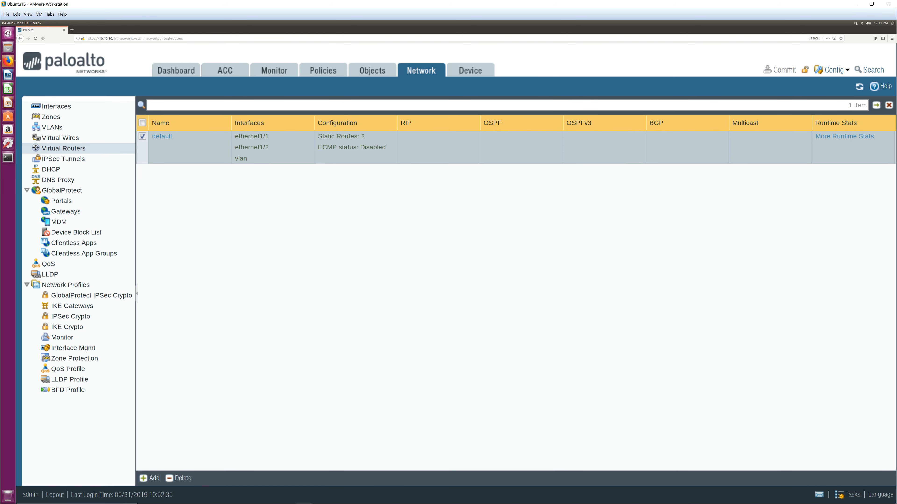
Rerun PC-1's ping to 10.1.3.1, which now gets replies, then ping 10.1.2.2, which times out
mouse_move(356, 498)
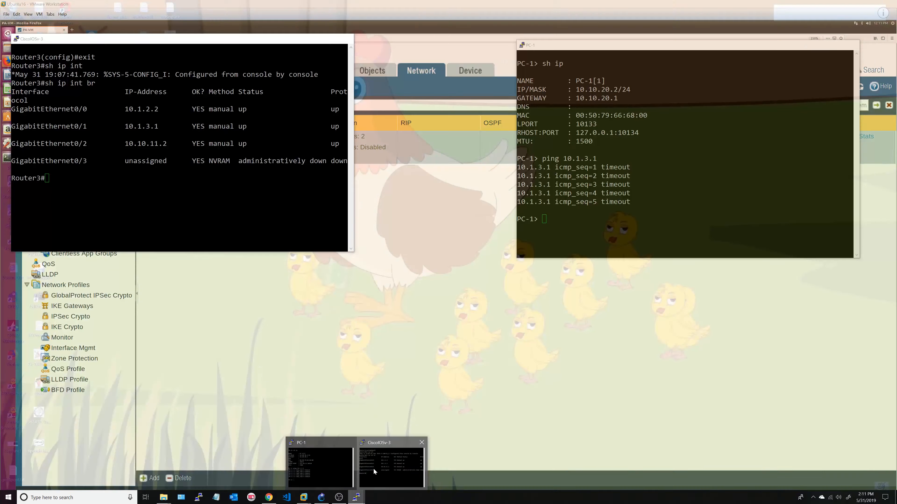
click(373, 468)
key(Up)
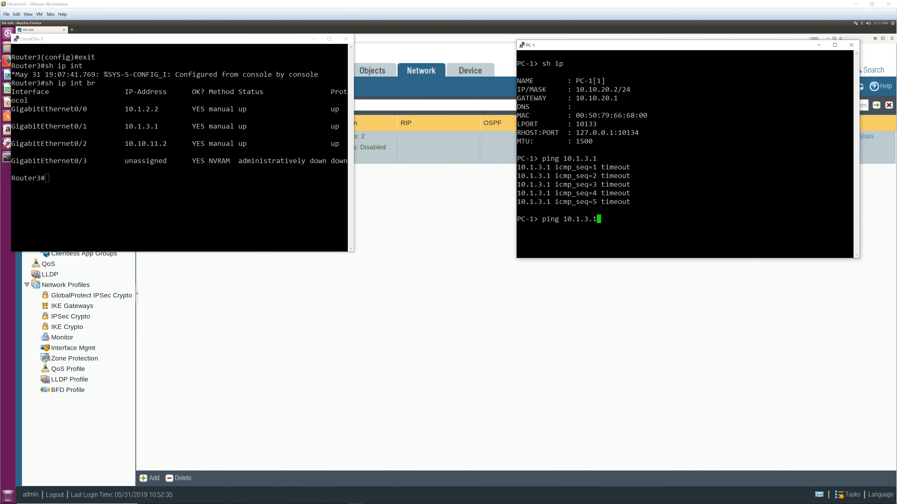
key(Return)
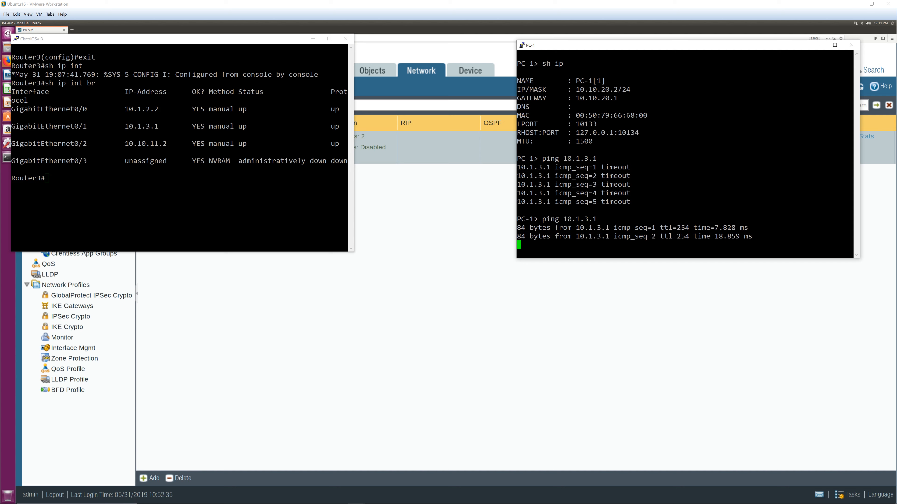
key(ctrl+c)
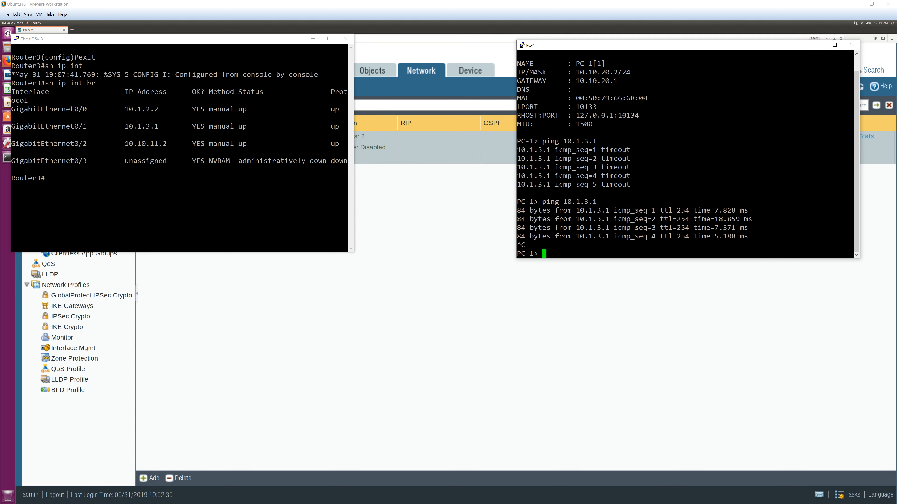
text(ping 10.1.2.2)
key(Return)
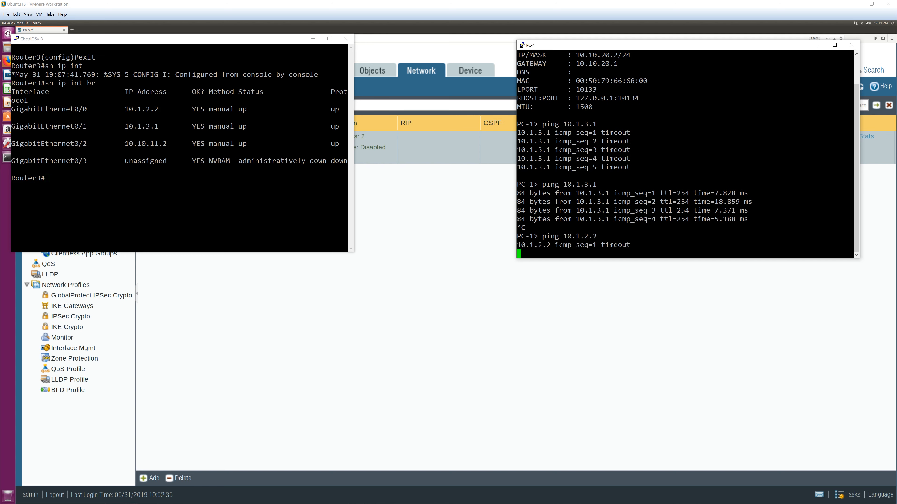
On router default, add static route StaticRoute-10.1.2.0 for 10.1.2.0/24 via next hop 10.10.11.2
click(458, 207)
click(162, 136)
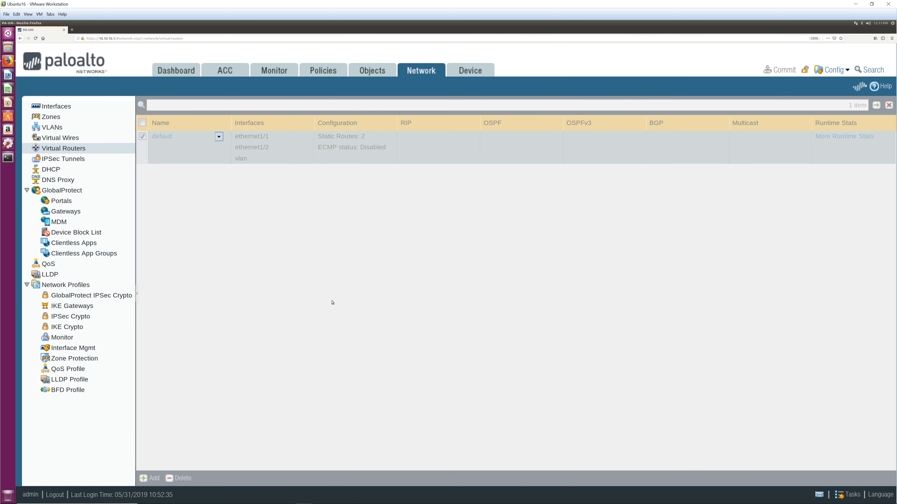
click(250, 176)
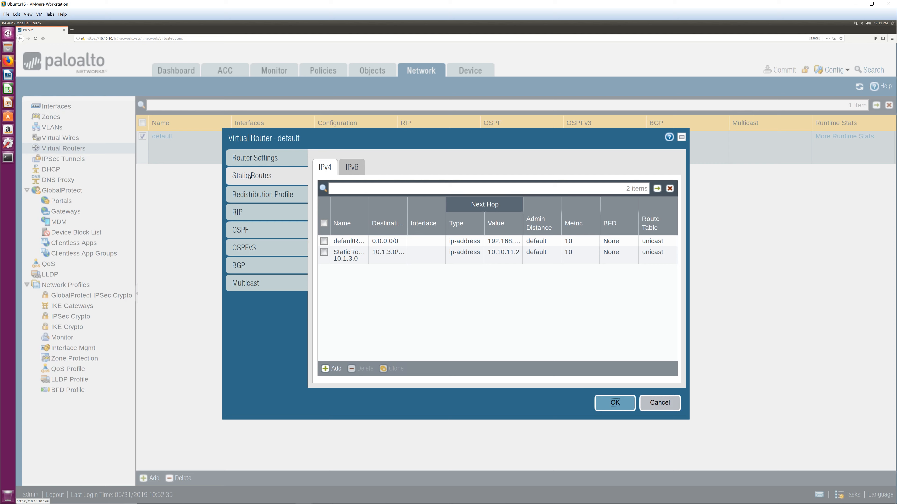
click(331, 369)
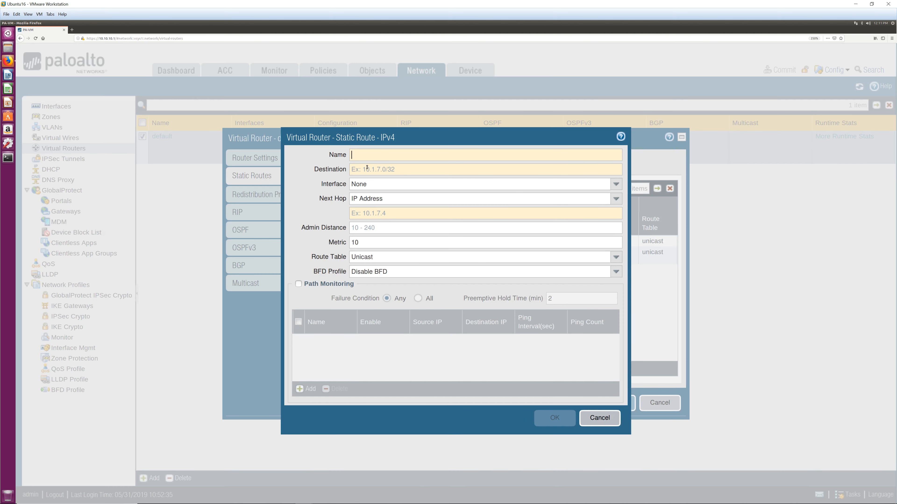
text(Stat)
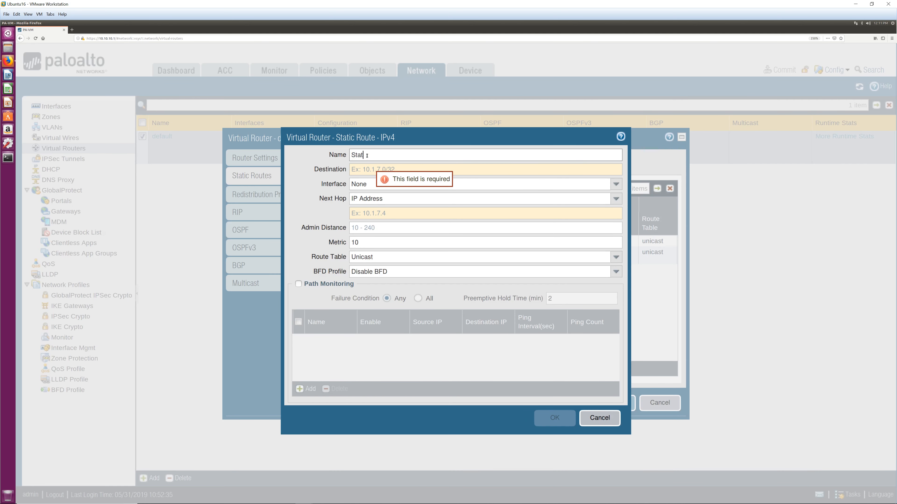
text(icRoute-10.1.2.0)
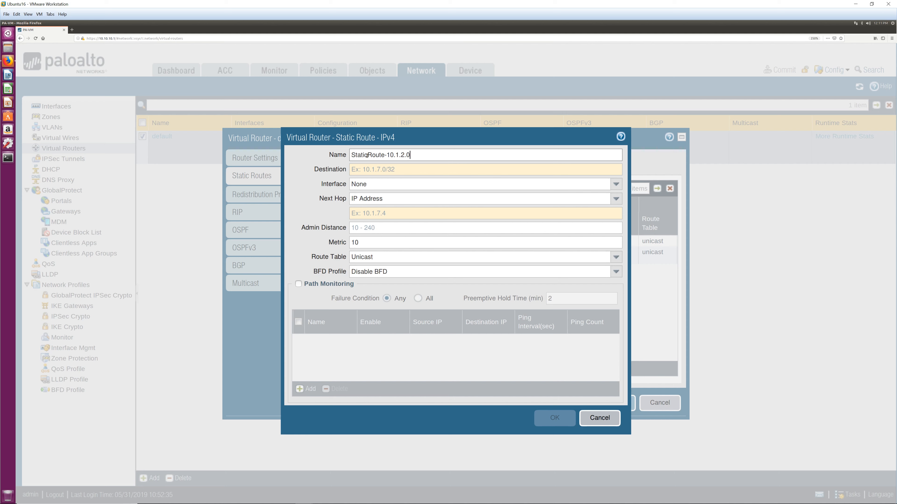
click(377, 169)
text(10.1.2.)
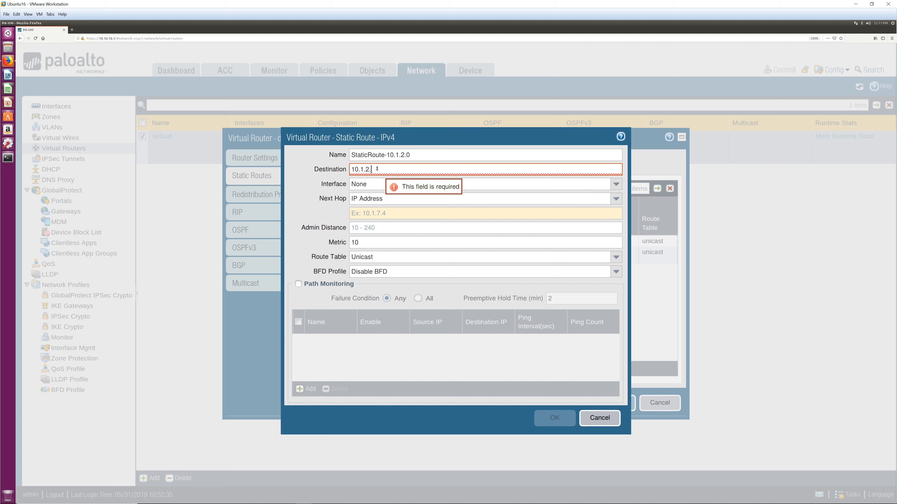
text(0/24)
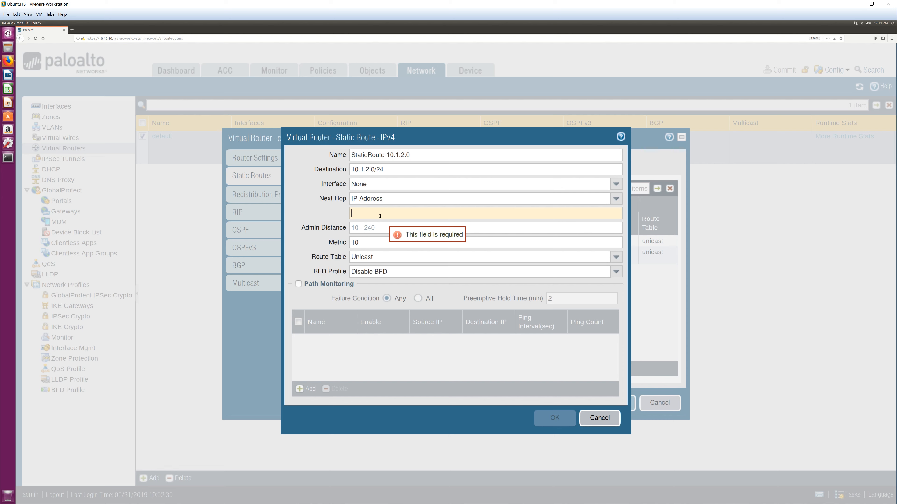
text(10.10.11.2)
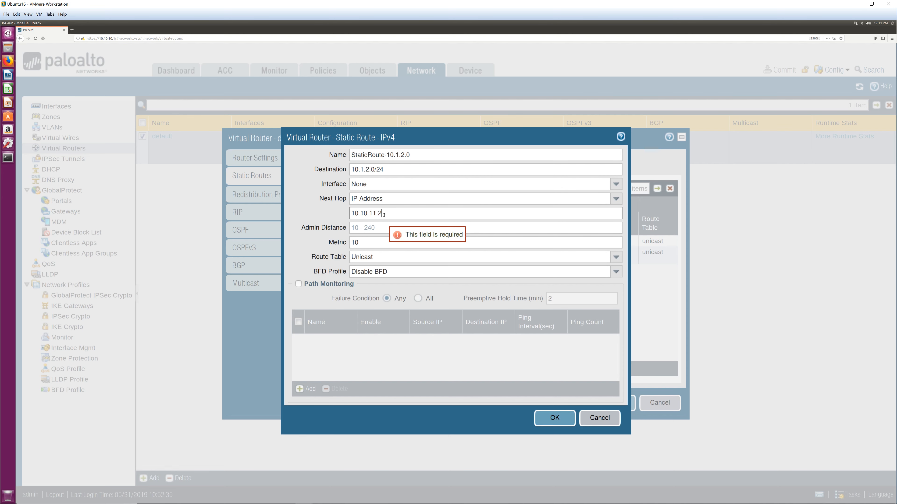
key(Return)
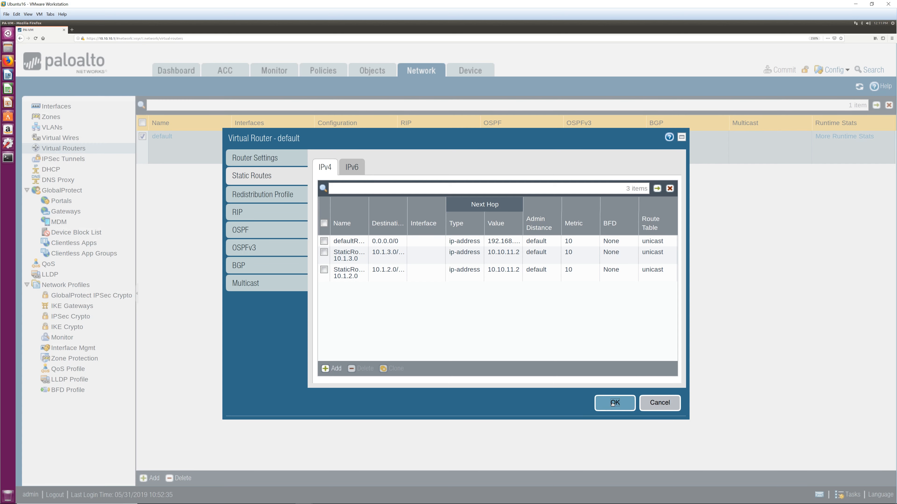
Accept the default virtual router's changes and commit the configuration
click(612, 403)
click(780, 69)
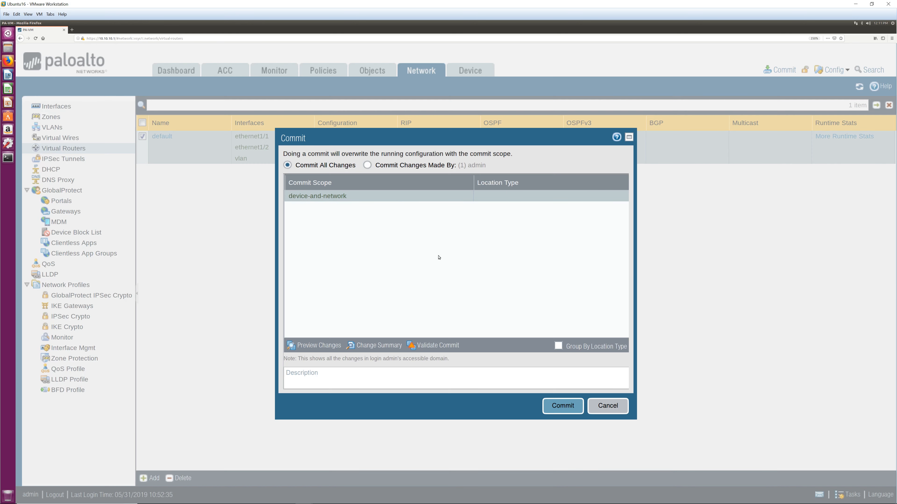
click(558, 404)
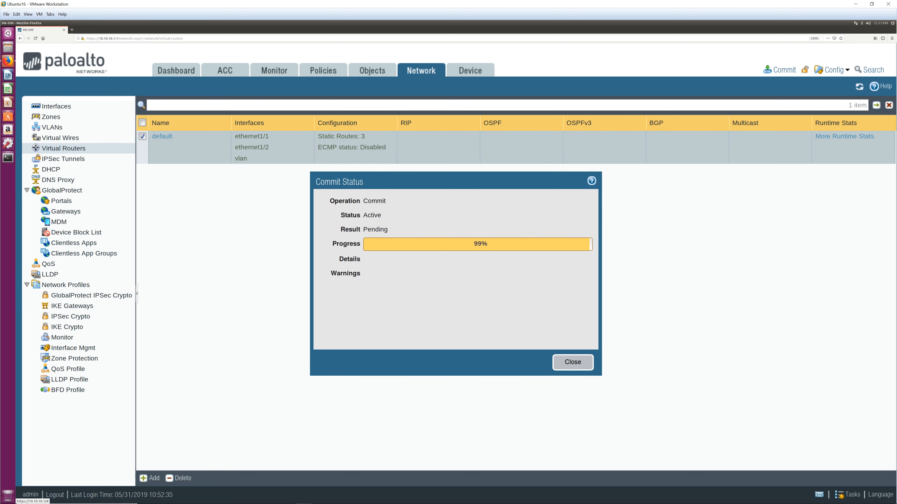
Rerun PC-1's ping to 10.1.2.2, stop it, and close the successful Commit Status report
mouse_move(356, 498)
mouse_move(381, 461)
click(324, 463)
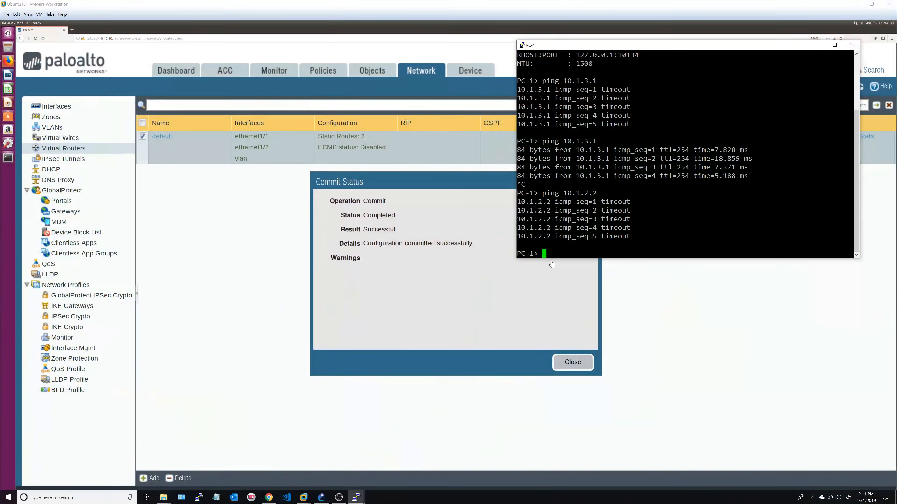
key(Up)
key(Return)
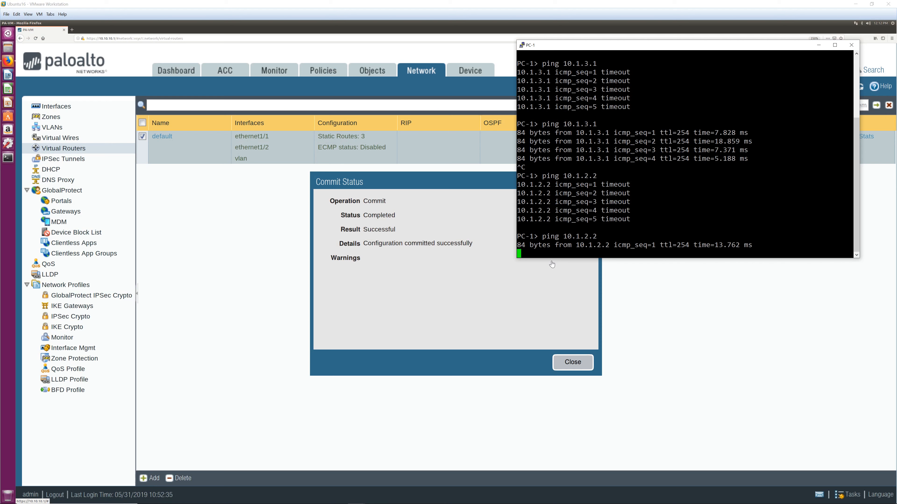
key(ctrl+c)
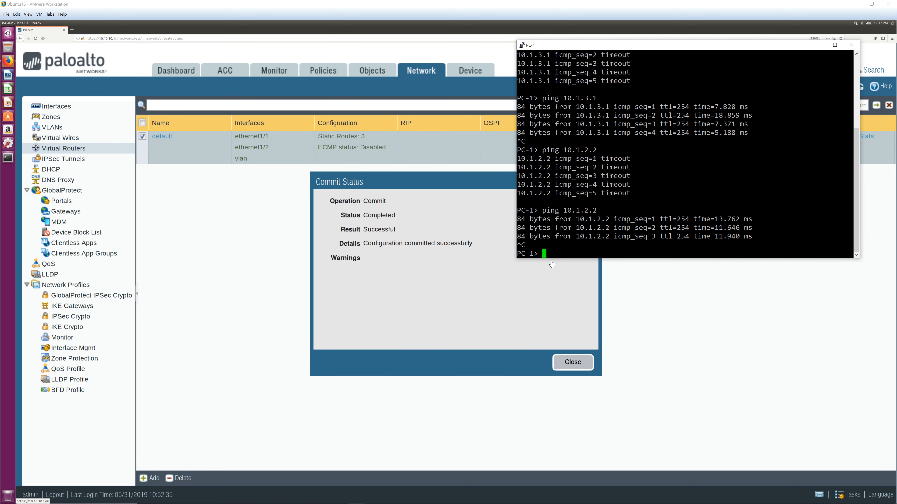
click(566, 311)
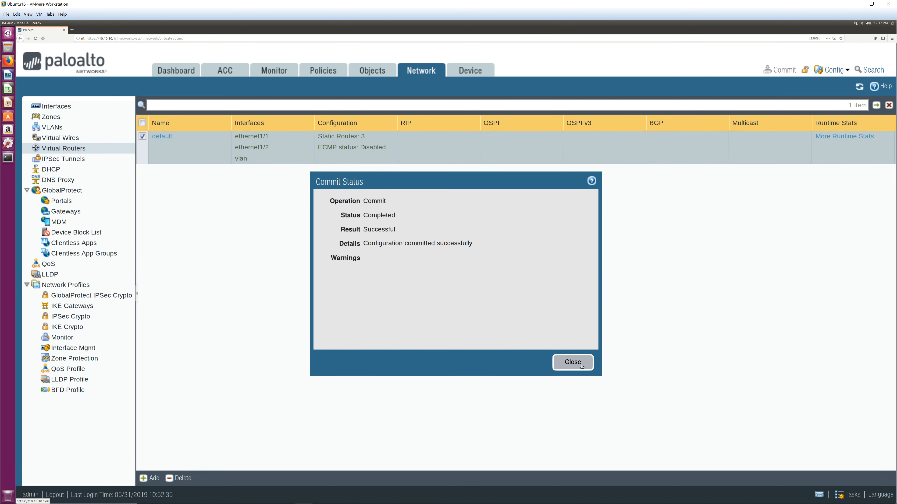
click(572, 363)
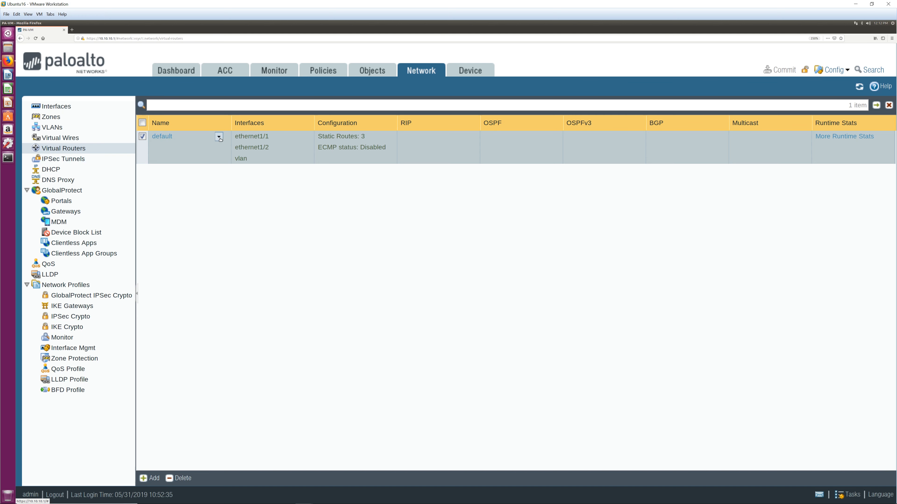
Open router default's runtime stats and view its forwarding table, static route monitoring, RIP and OSPF
click(162, 136)
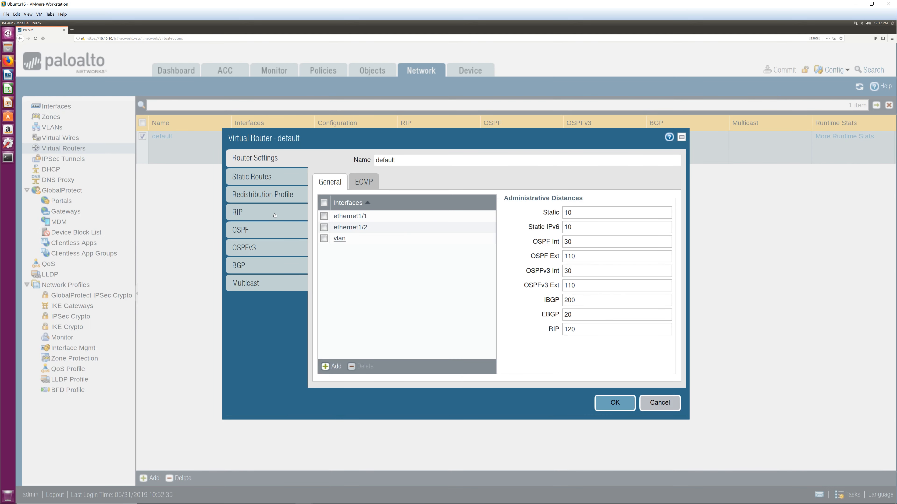
click(619, 399)
click(831, 141)
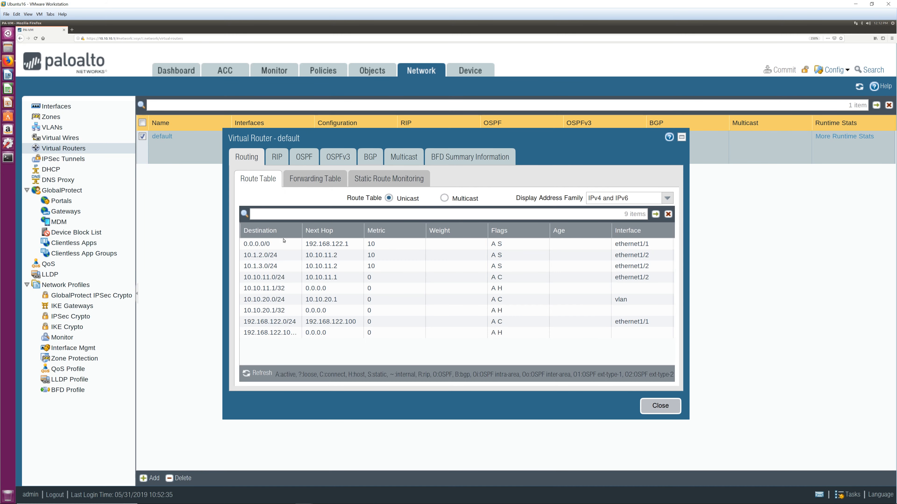
click(326, 180)
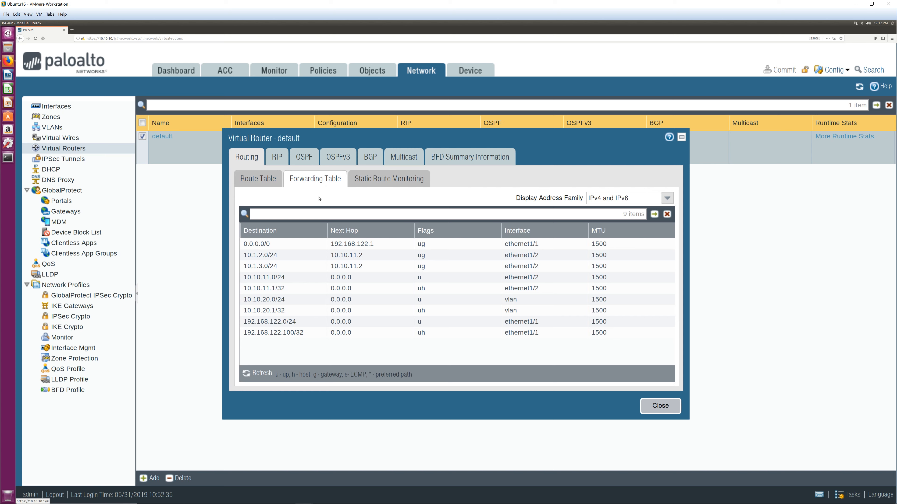
click(389, 180)
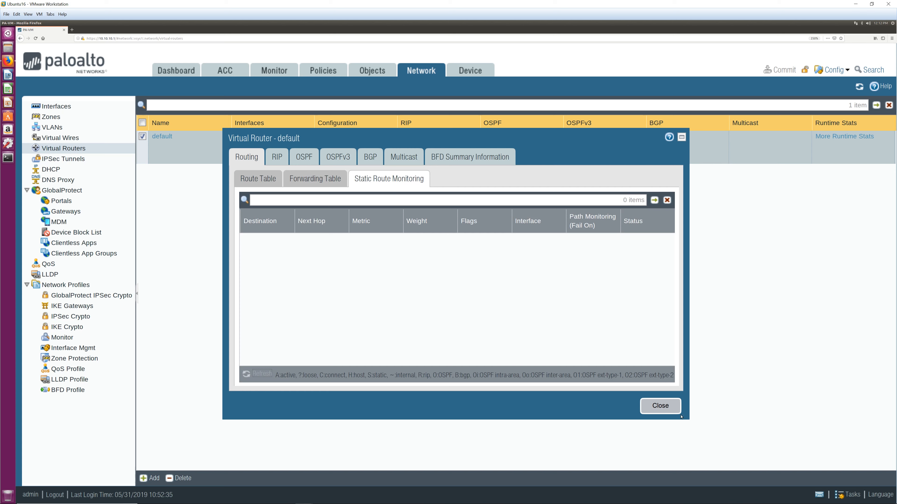
click(282, 159)
click(306, 157)
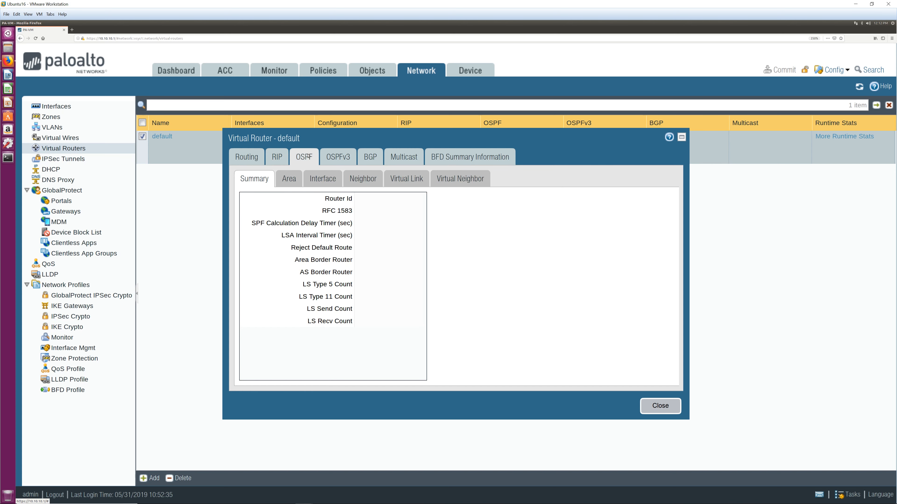
Recheck the forwarding and route tables, close the runtime stats, and show the Ethernet interfaces list
click(254, 156)
click(315, 178)
click(257, 179)
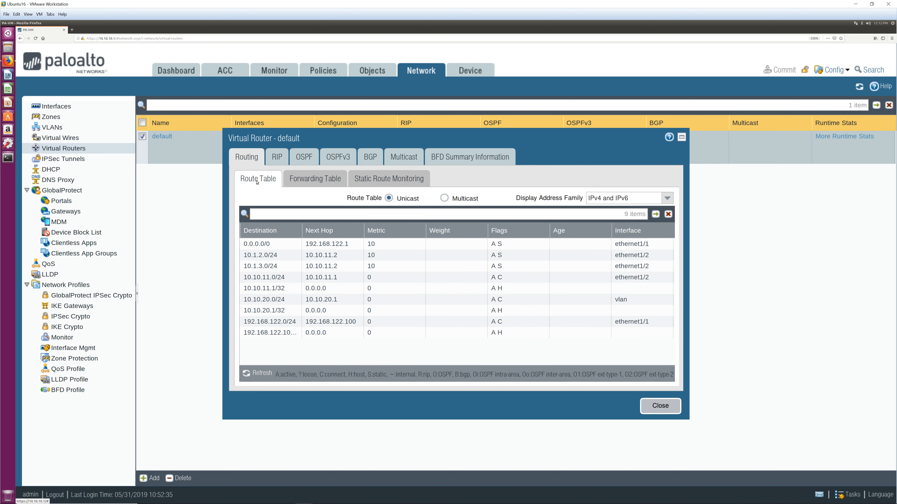
click(657, 409)
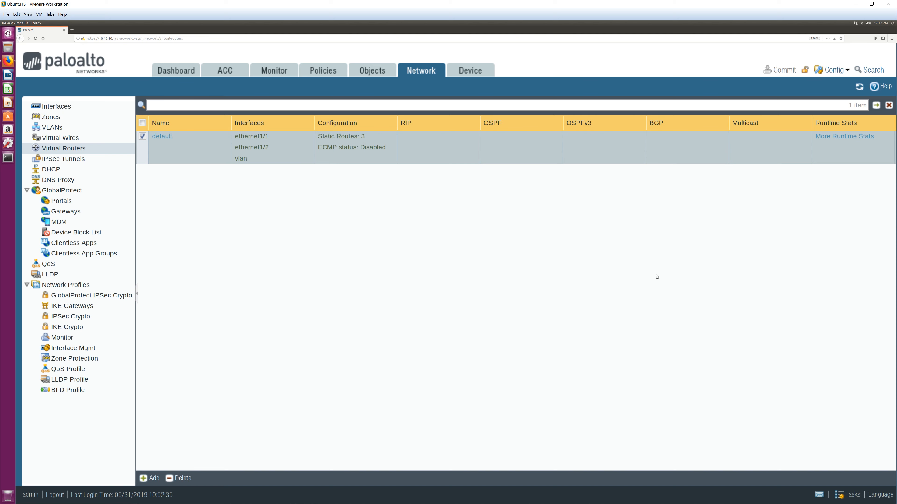
click(56, 106)
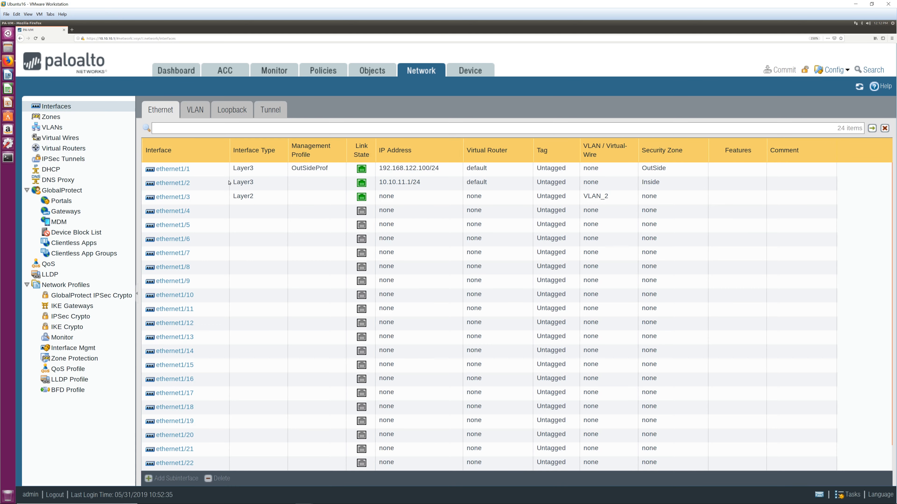
mouse_move(247, 503)
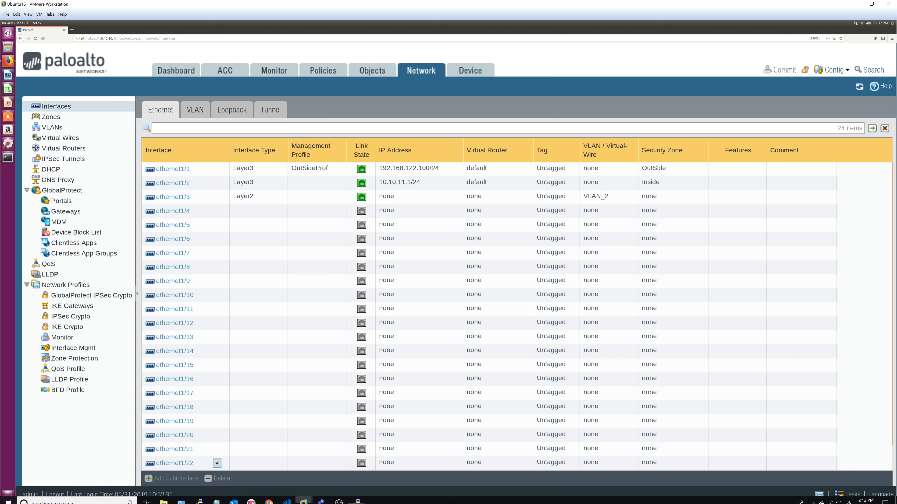
click(320, 498)
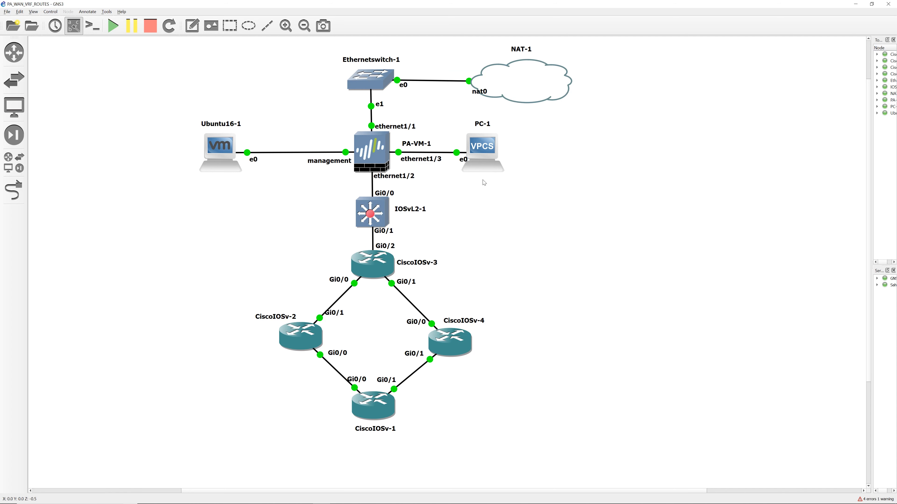
drag(450, 111, 520, 191)
drag(308, 239, 463, 339)
click(493, 241)
drag(423, 281, 447, 316)
drag(421, 277, 458, 308)
drag(426, 279, 371, 304)
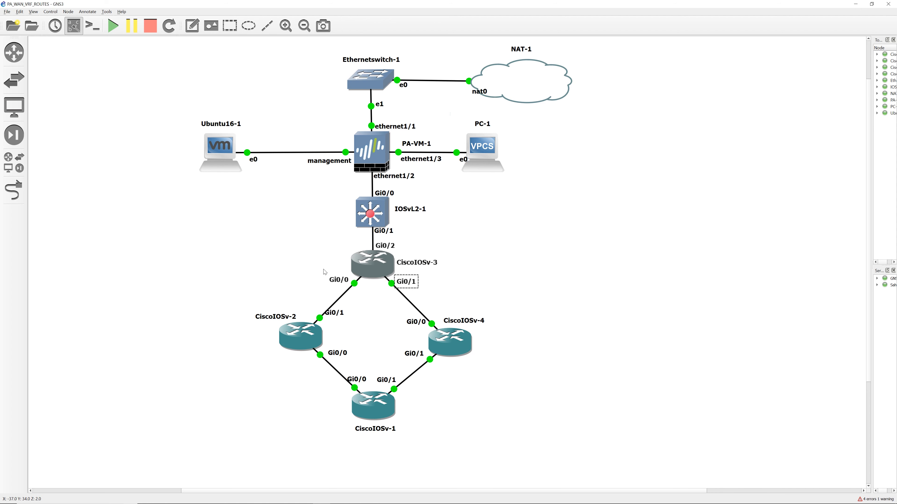
drag(322, 271, 370, 305)
click(441, 279)
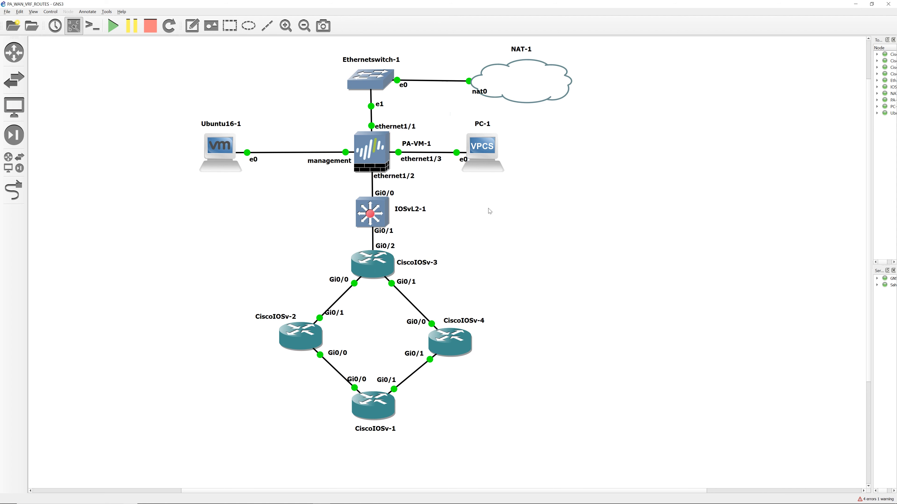
mouse_move(353, 503)
mouse_move(303, 498)
click(339, 459)
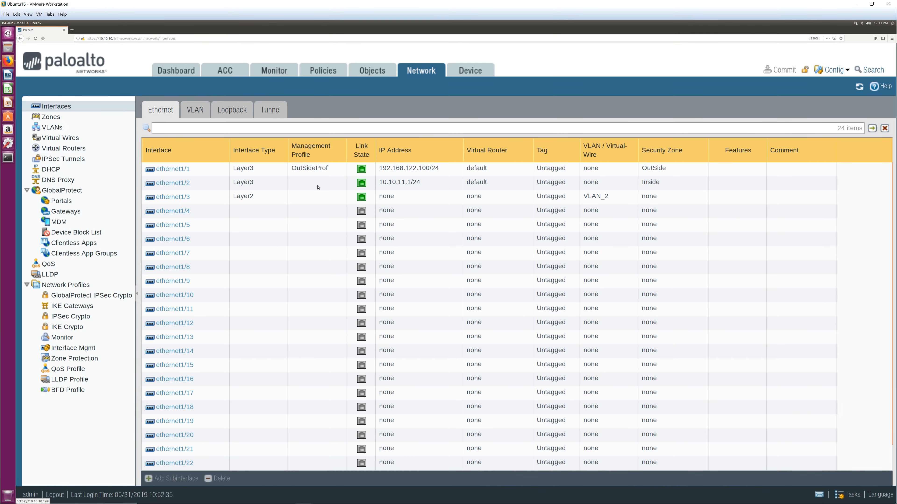
Confirm ethernet1/2 uses virtual router default in zone Inside, save it, and go to Virtual Routers
click(216, 183)
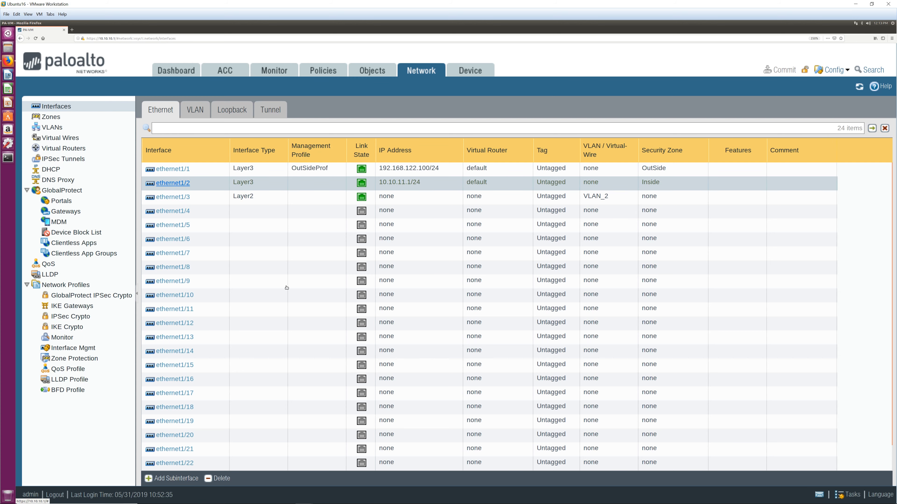
double_click(319, 186)
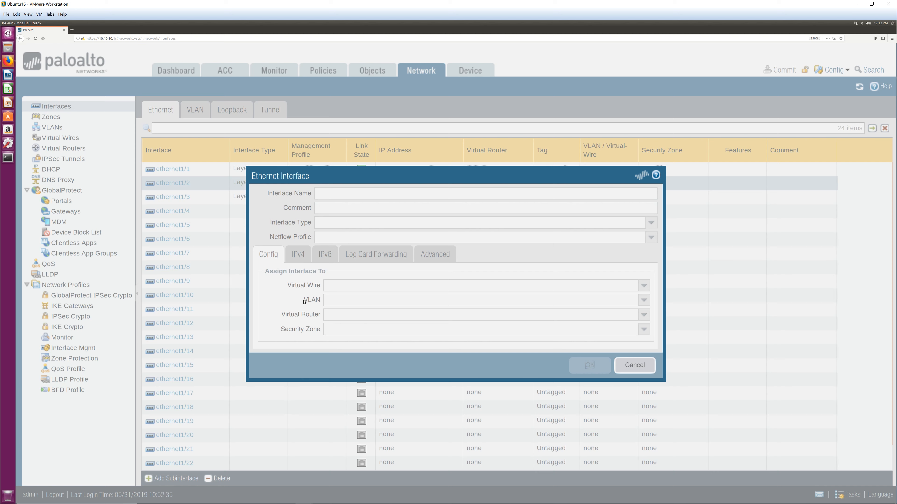
click(353, 288)
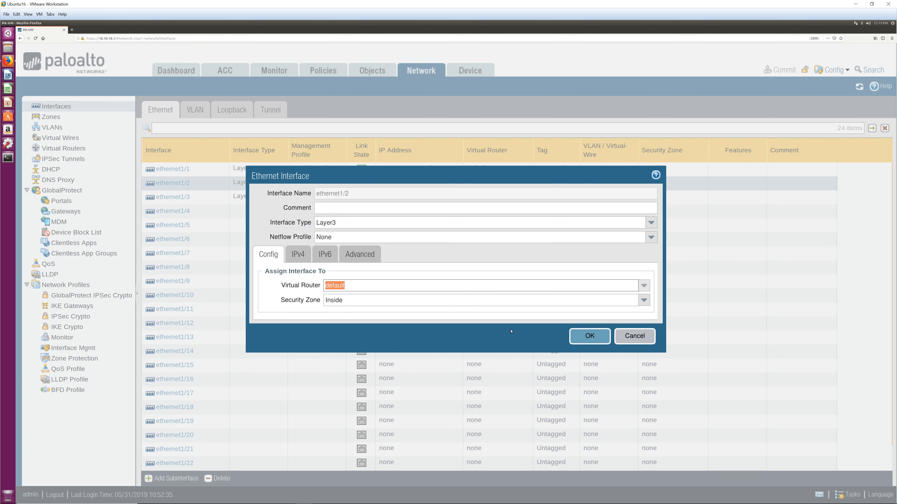
click(589, 336)
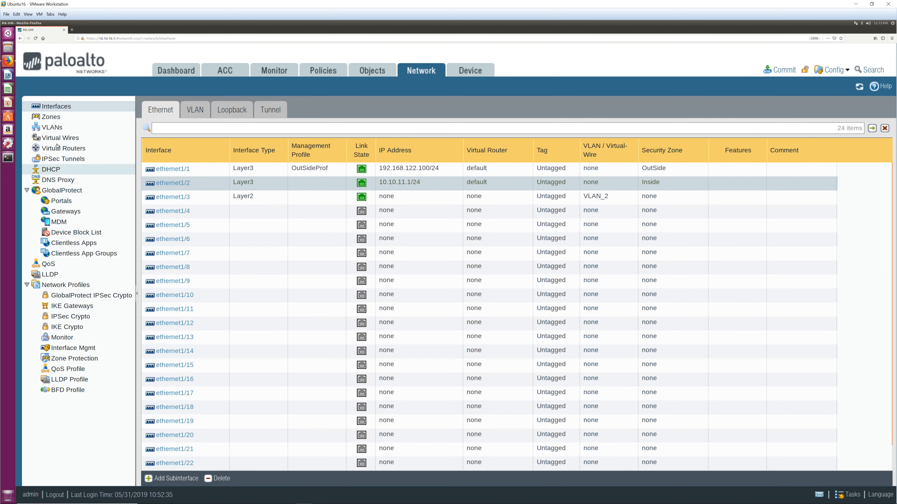
click(56, 147)
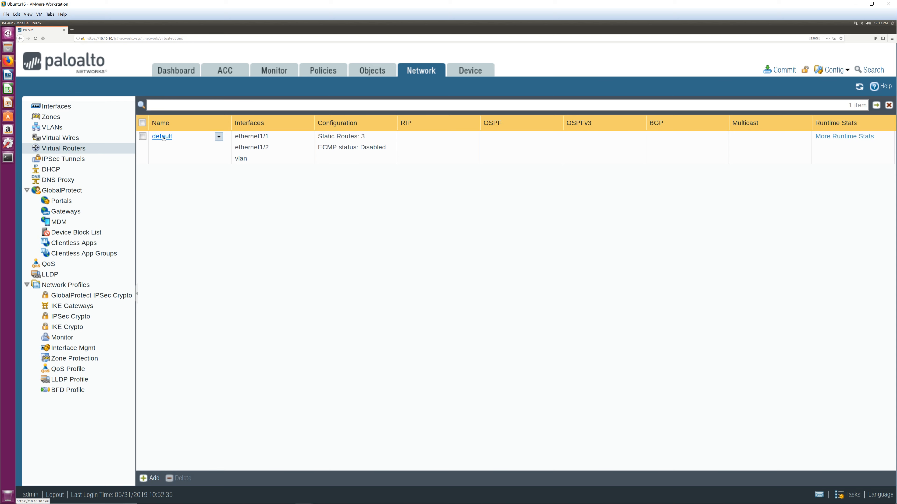
Review router default's three static routes, discard a new route draft, widen the Name column, and save
click(161, 136)
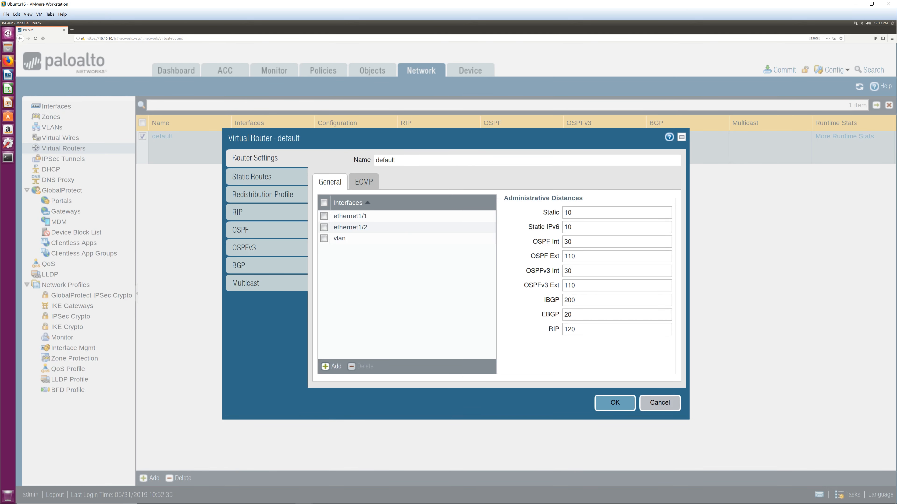
click(252, 177)
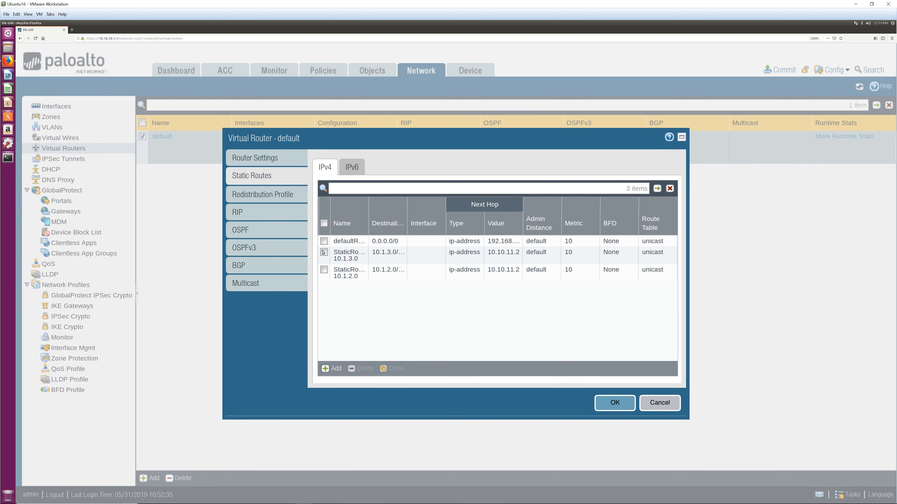
click(333, 369)
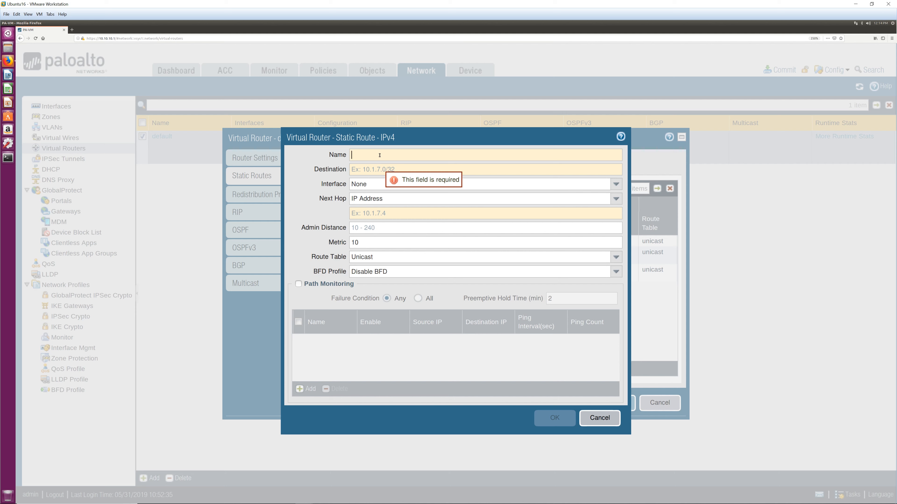
click(380, 169)
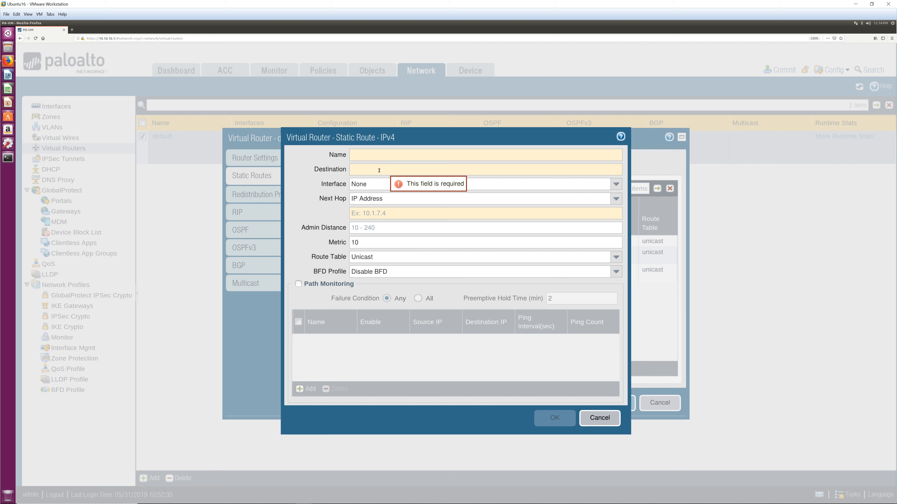
click(379, 212)
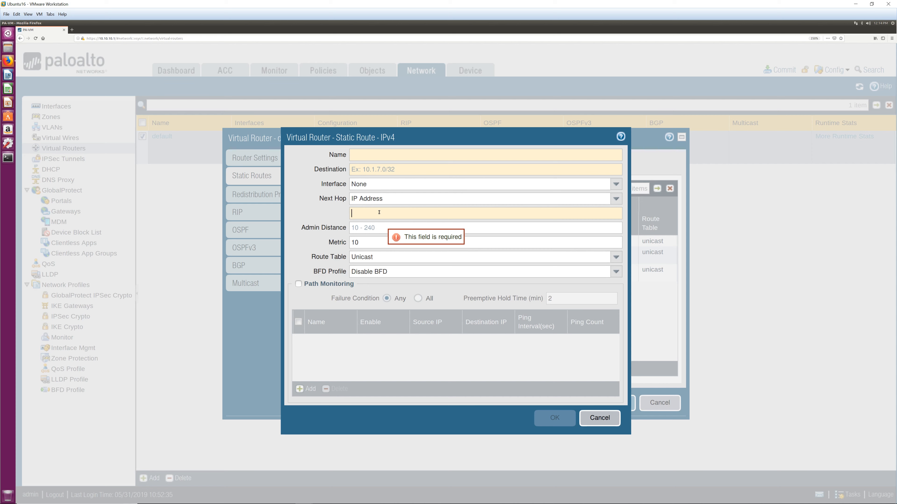
click(599, 418)
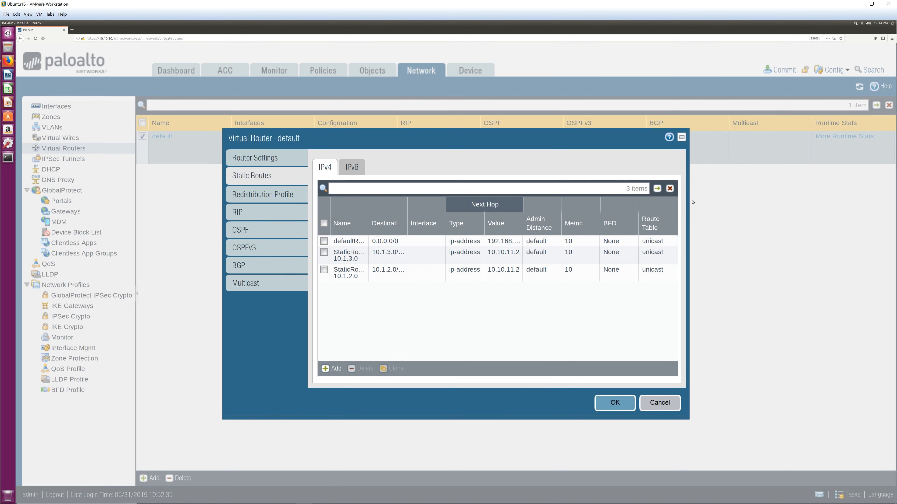
drag(685, 201, 809, 206)
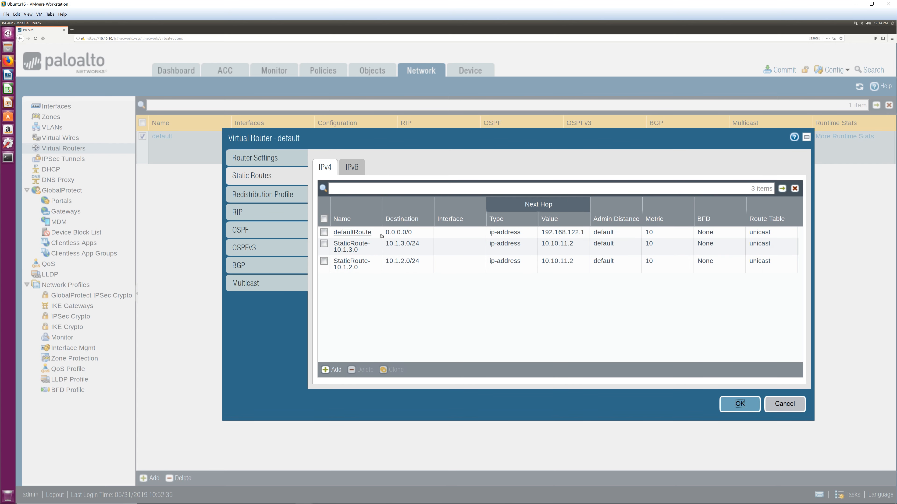
drag(382, 226, 426, 232)
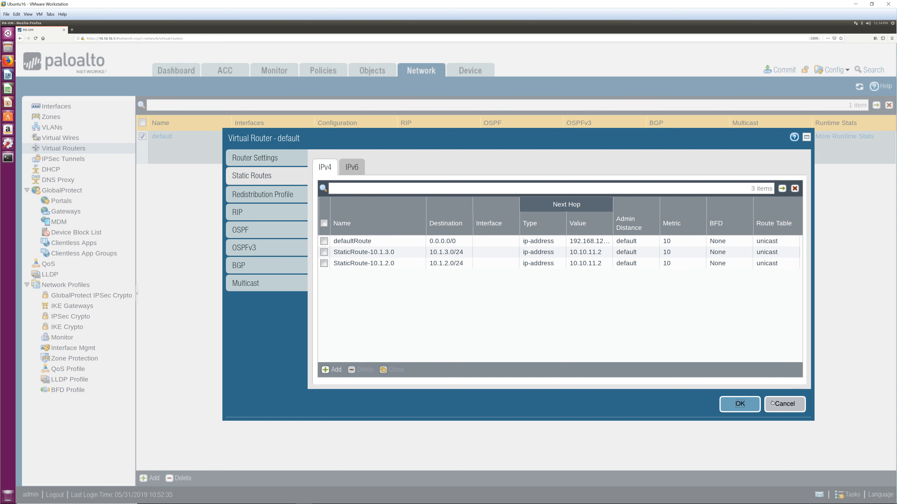
click(739, 403)
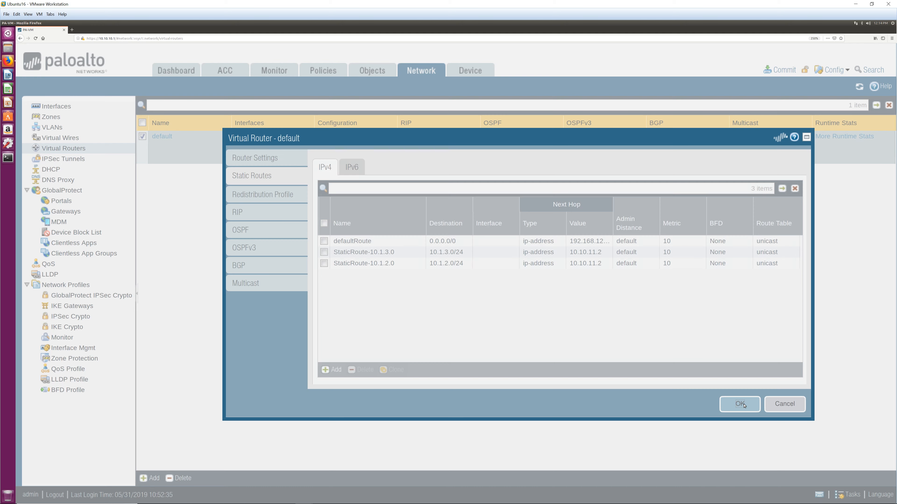